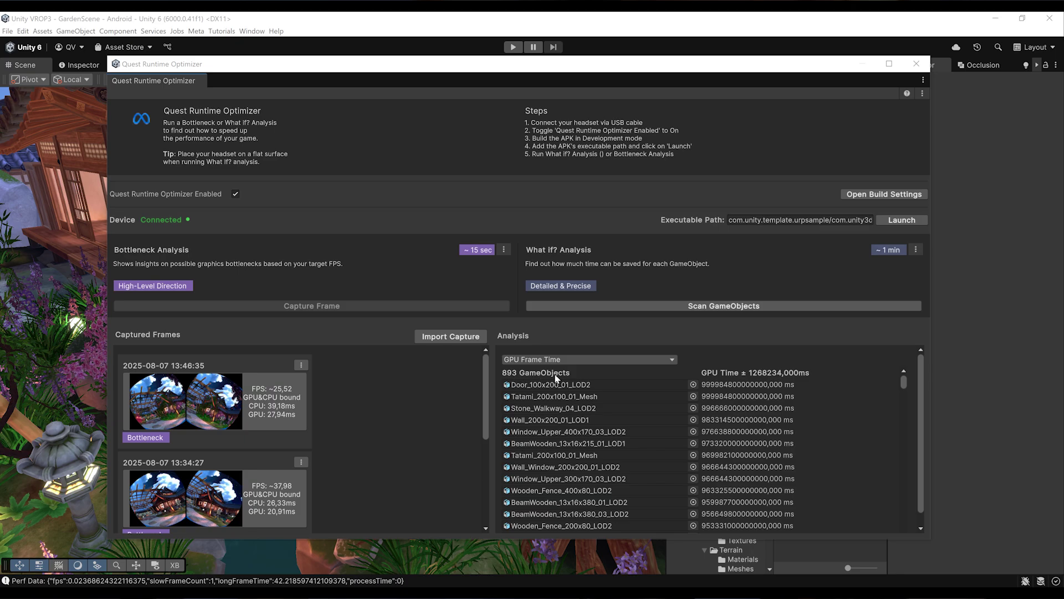
# Review the Android build settings and an Analysis entry's Asset Detail object path popup.
pyautogui.scroll(-10, 644, 438)
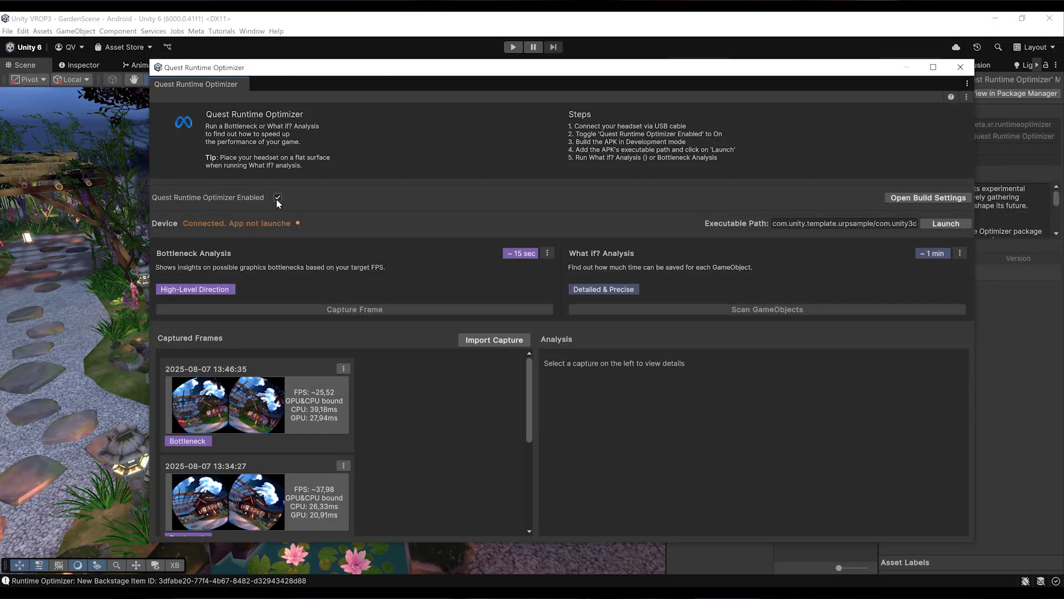
pyautogui.click(928, 198)
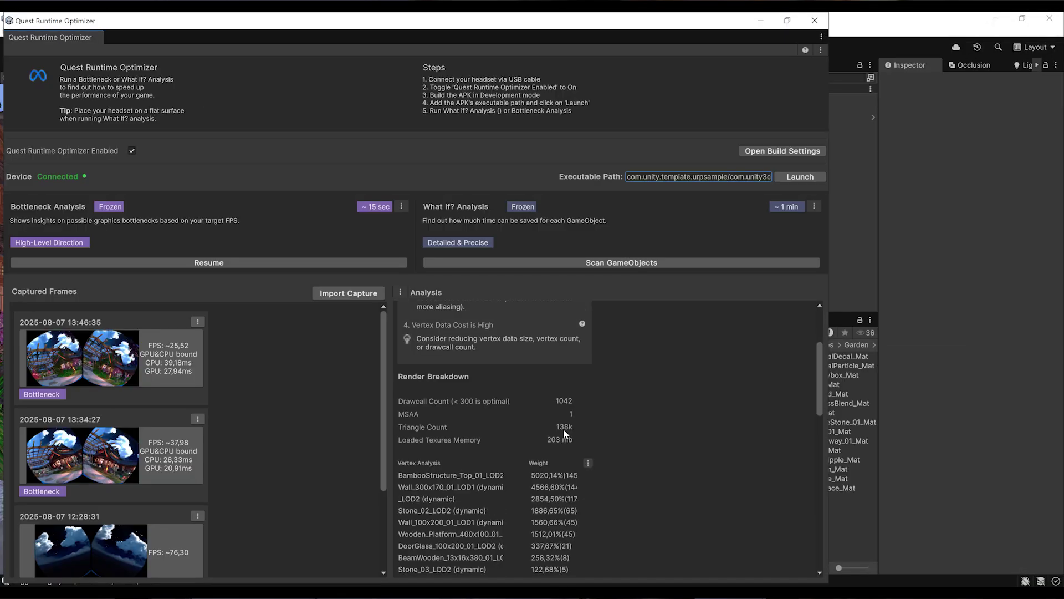
pyautogui.scroll(-2, 565, 434)
pyautogui.click(588, 356)
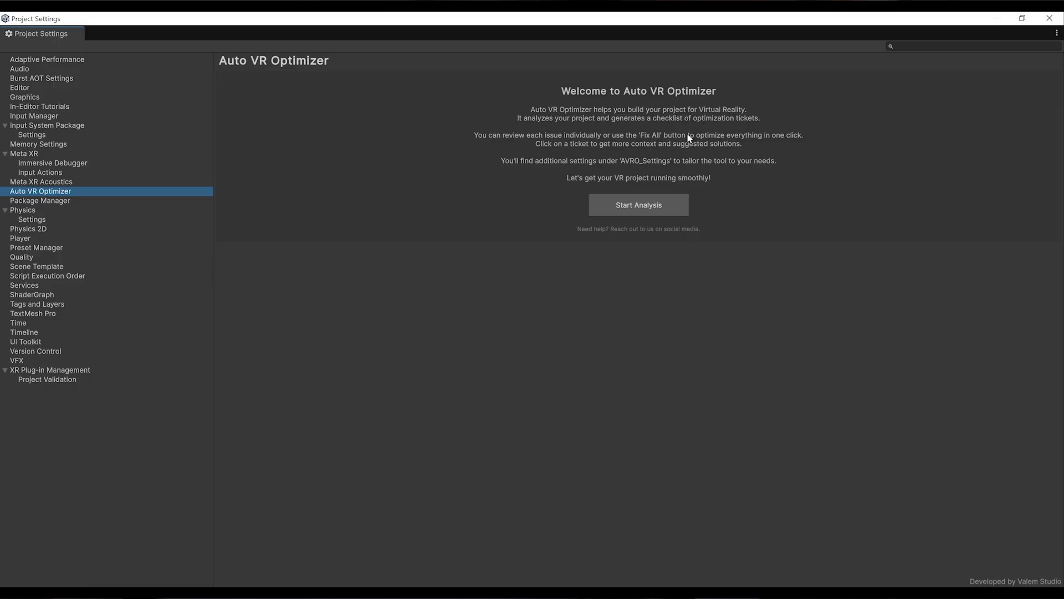
# Run Start Analysis and scroll through the resulting ToDo, Done, Ignore and Omitted tickets.
pyautogui.click(638, 205)
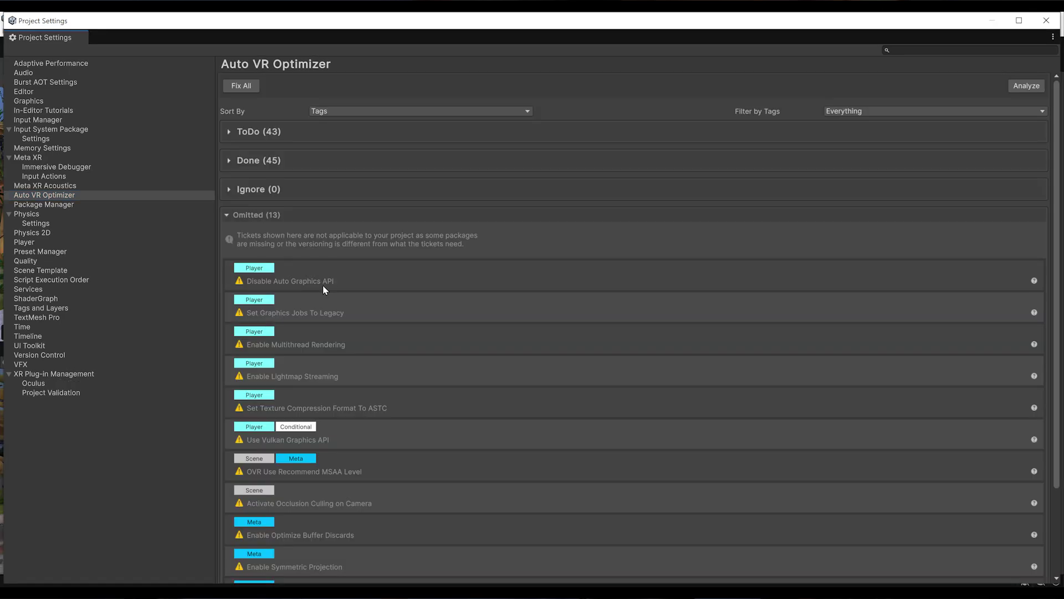
pyautogui.scroll(-2, 414, 372)
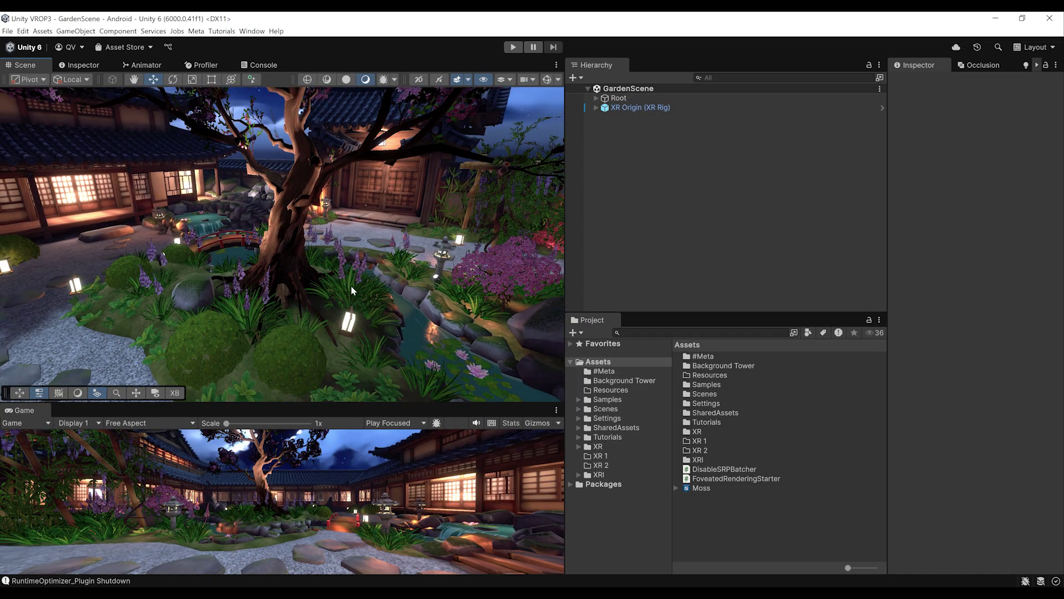
# Pick the Universal 3D sample template for a new Hub project, then return to GardenScene.
pyautogui.moveTo(351, 288); pyautogui.dragTo(189, 313, button='right')
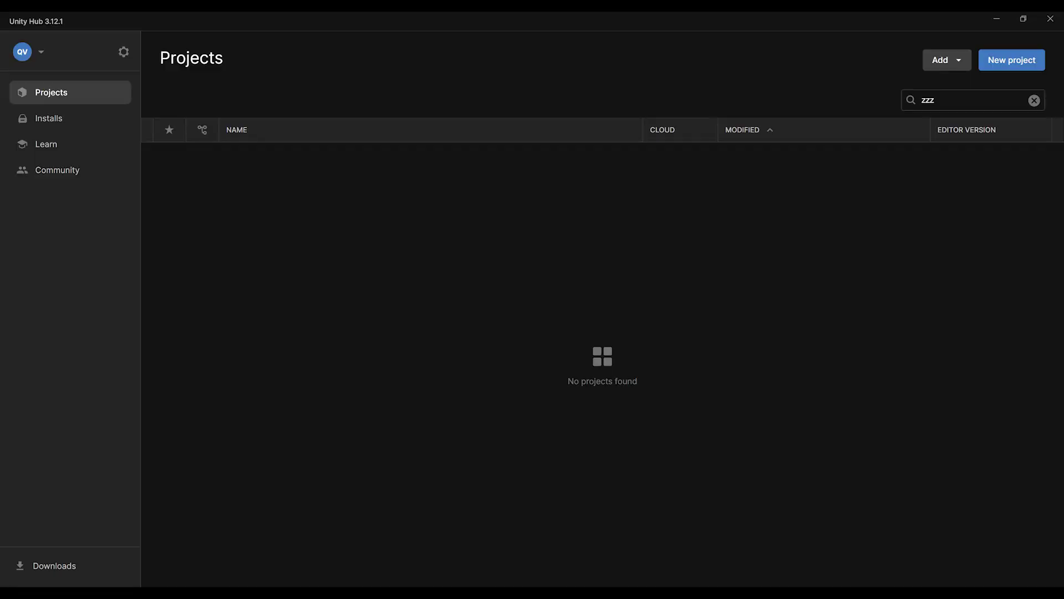
pyautogui.click(1001, 60)
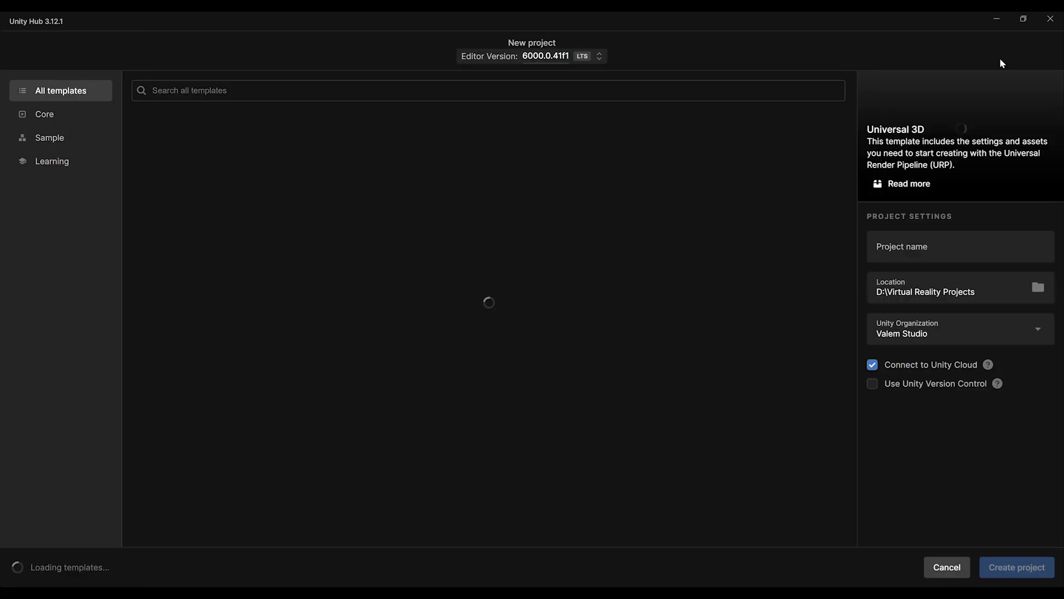
pyautogui.click(51, 140)
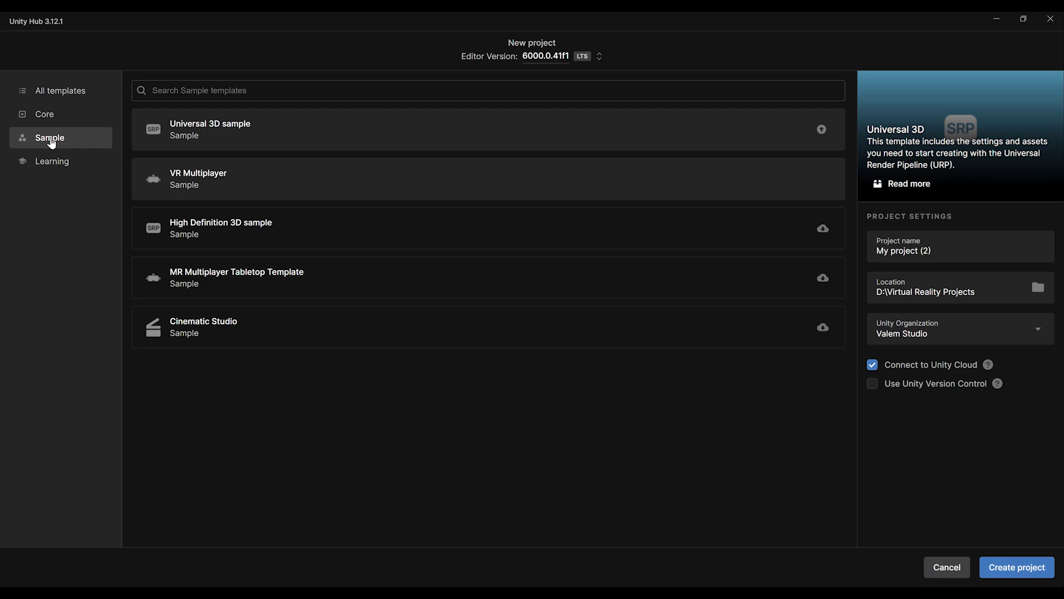
pyautogui.click(242, 138)
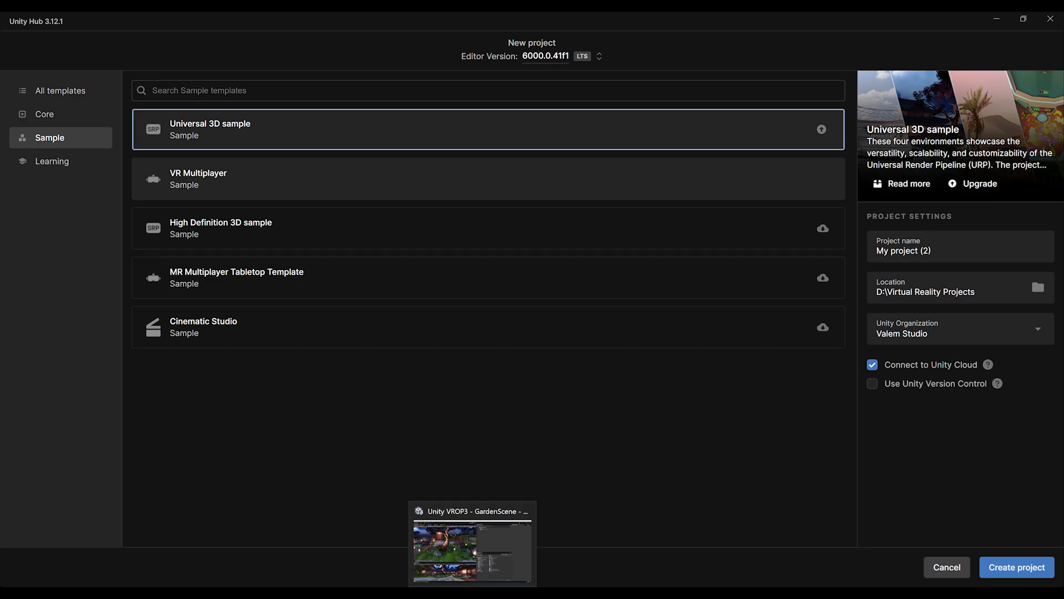
pyautogui.click(473, 592)
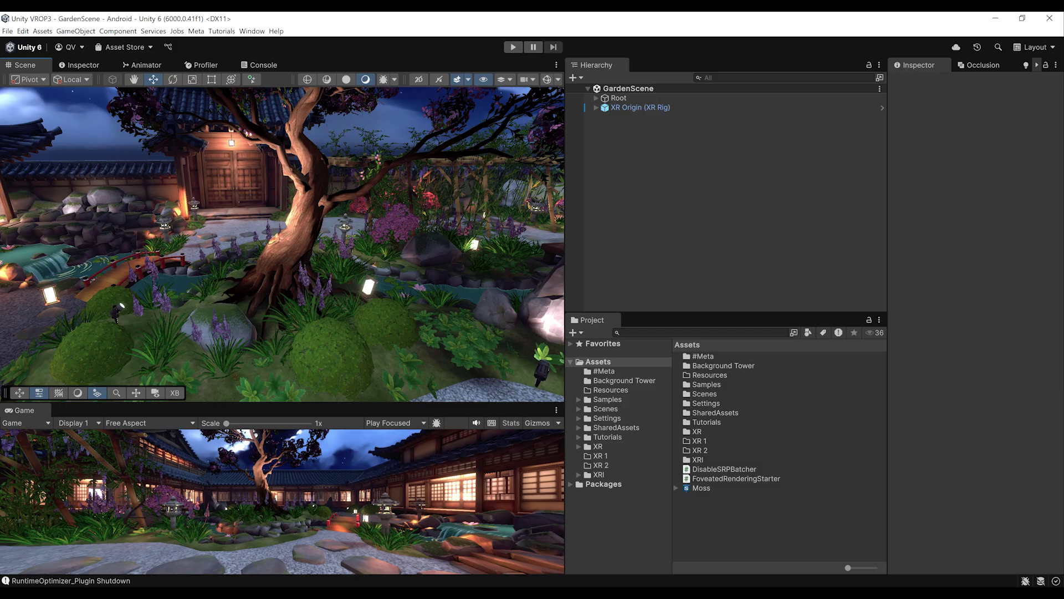
# Inspect the XR Origin (XR Rig) components and orbit the Scene view across the garden.
pyautogui.click(639, 108)
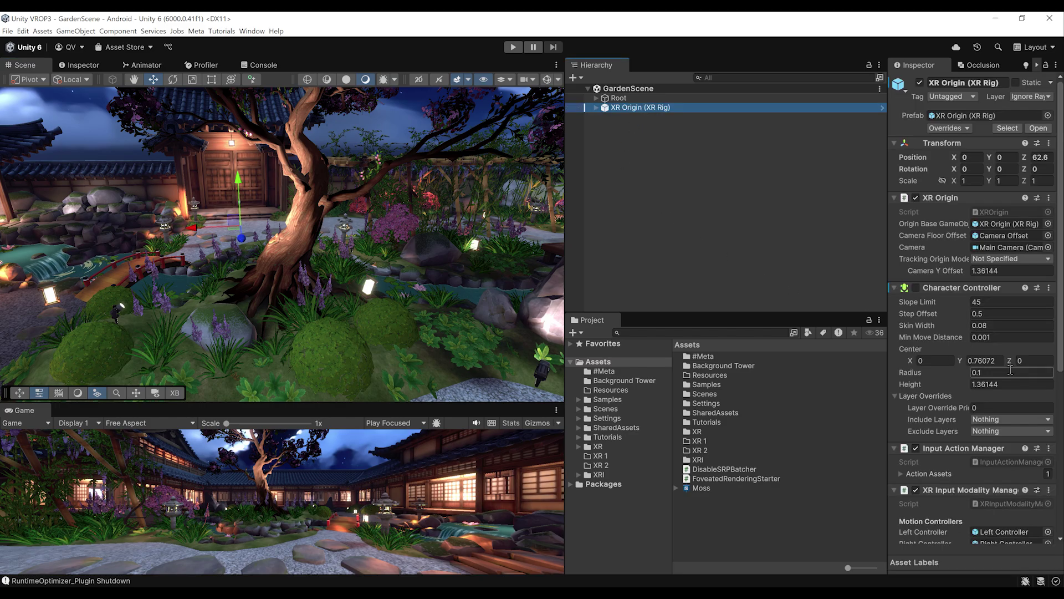
pyautogui.scroll(-5, 998, 354)
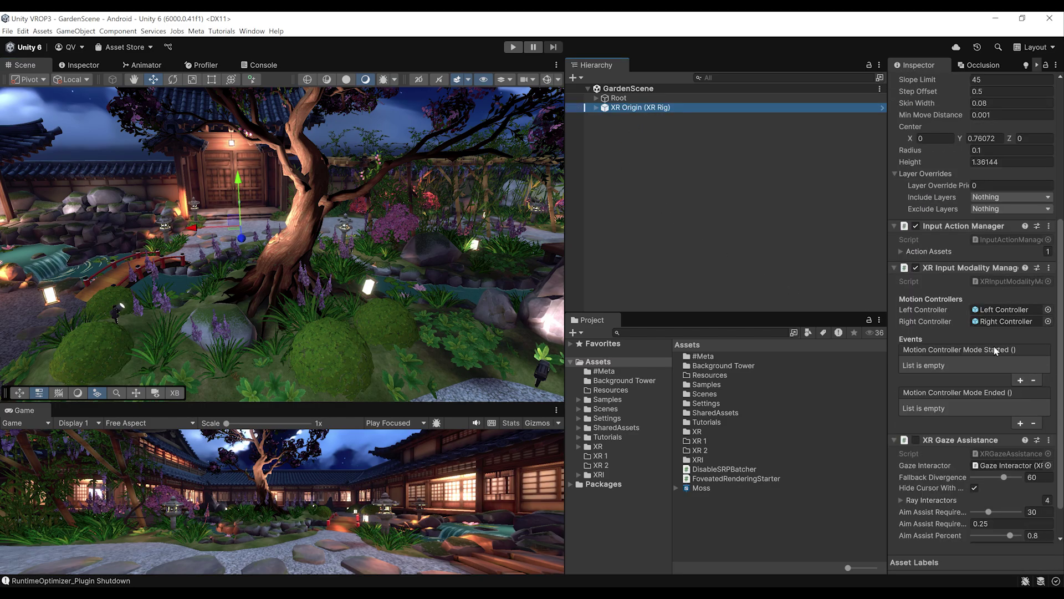
pyautogui.scroll(5, 995, 350)
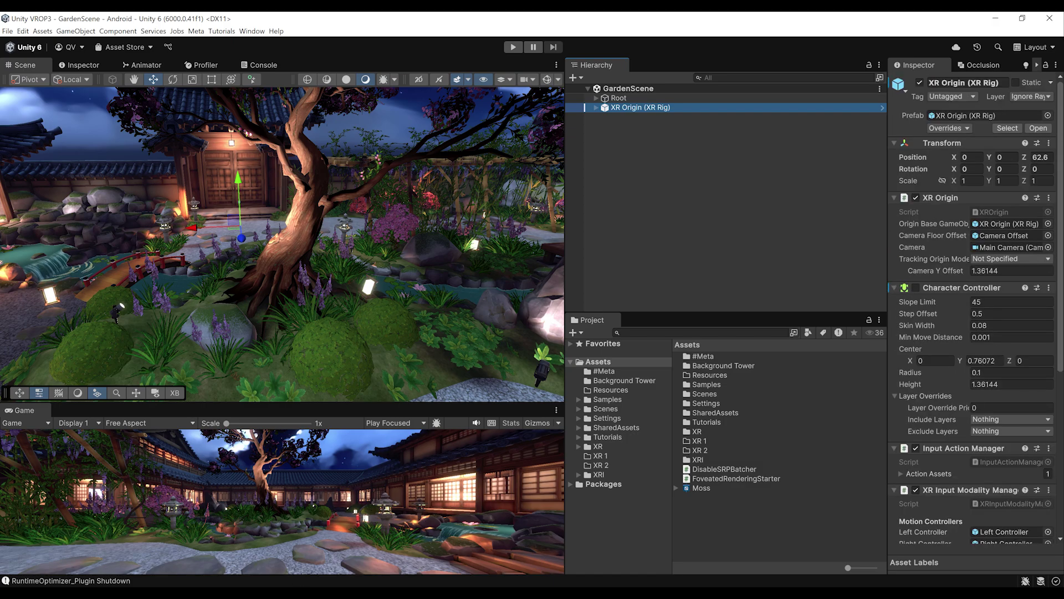
pyautogui.moveTo(418, 293)
pyautogui.mouseDown(button='right')
pyautogui.moveTo(448, 303)
pyautogui.moveTo(424, 309)
pyautogui.mouseUp(button='right')
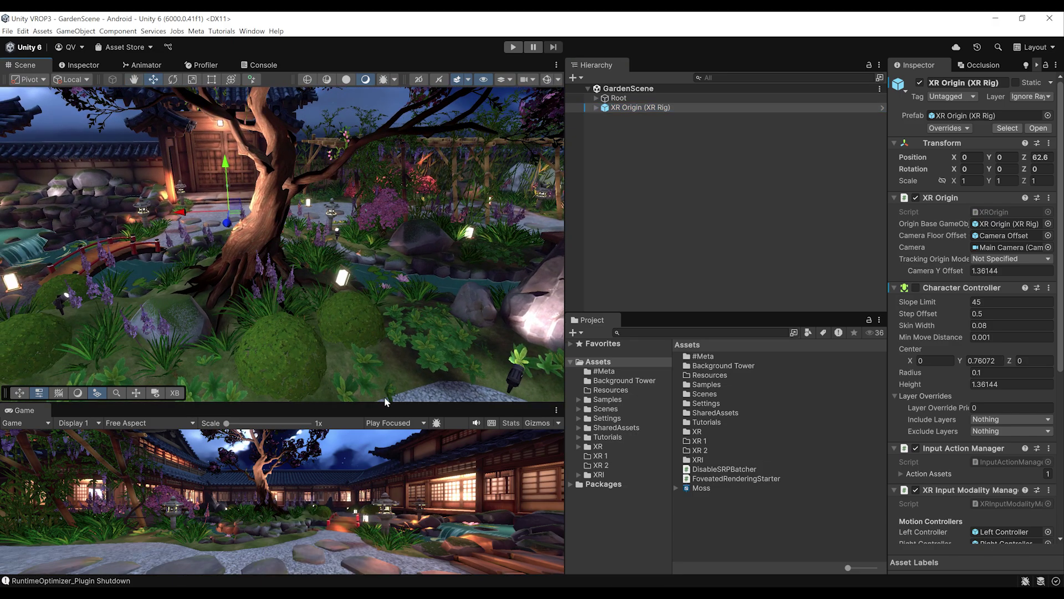
# Send Meta Quest Runtime Optimizer from its Asset Store page to the Unity Editor.
pyautogui.moveTo(271, 594)
pyautogui.click(272, 546)
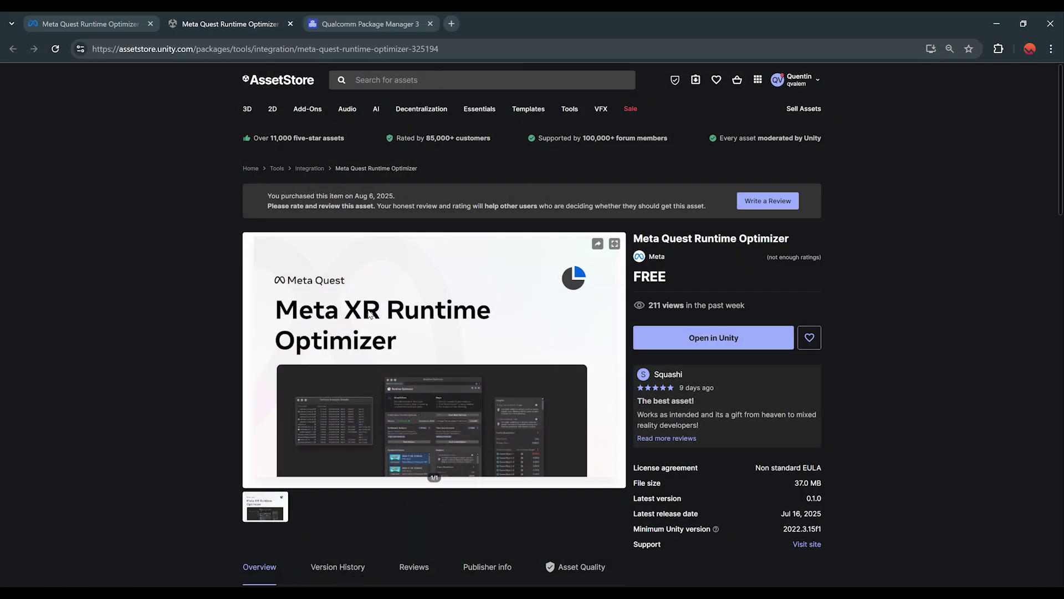
pyautogui.click(393, 50)
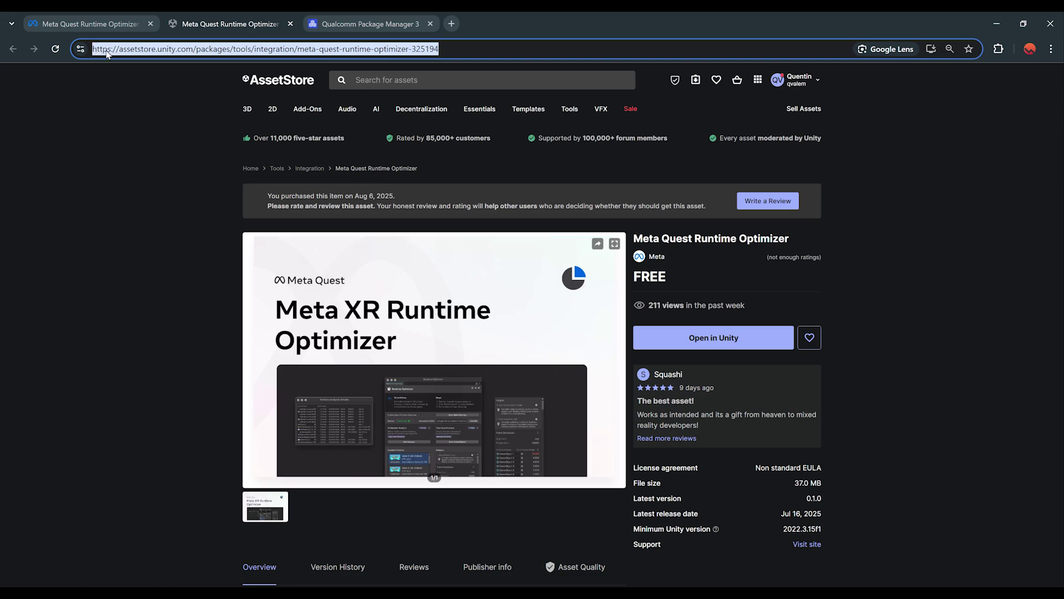
pyautogui.click(713, 339)
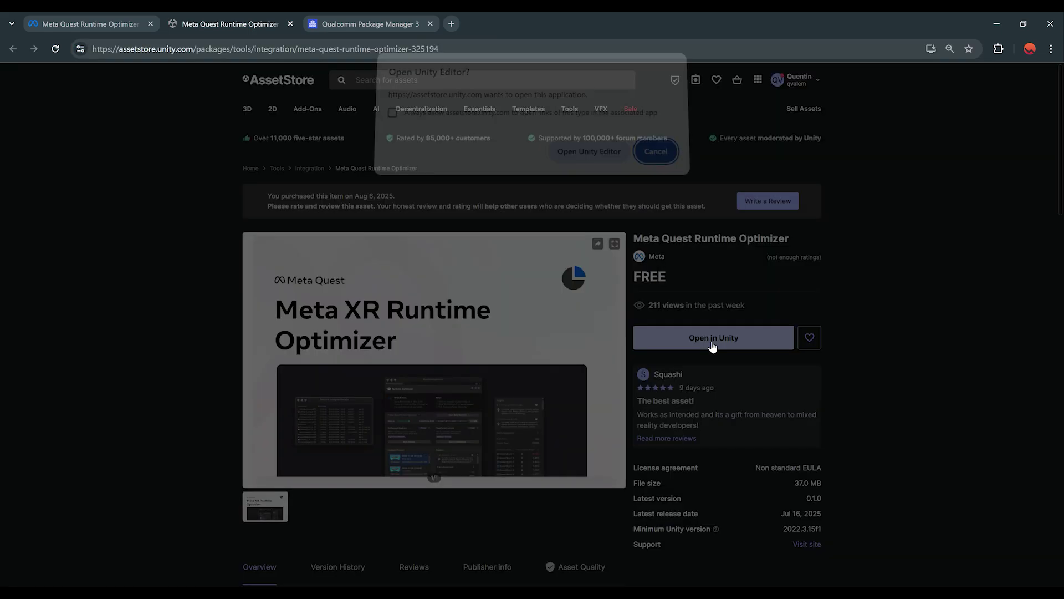
pyautogui.click(582, 162)
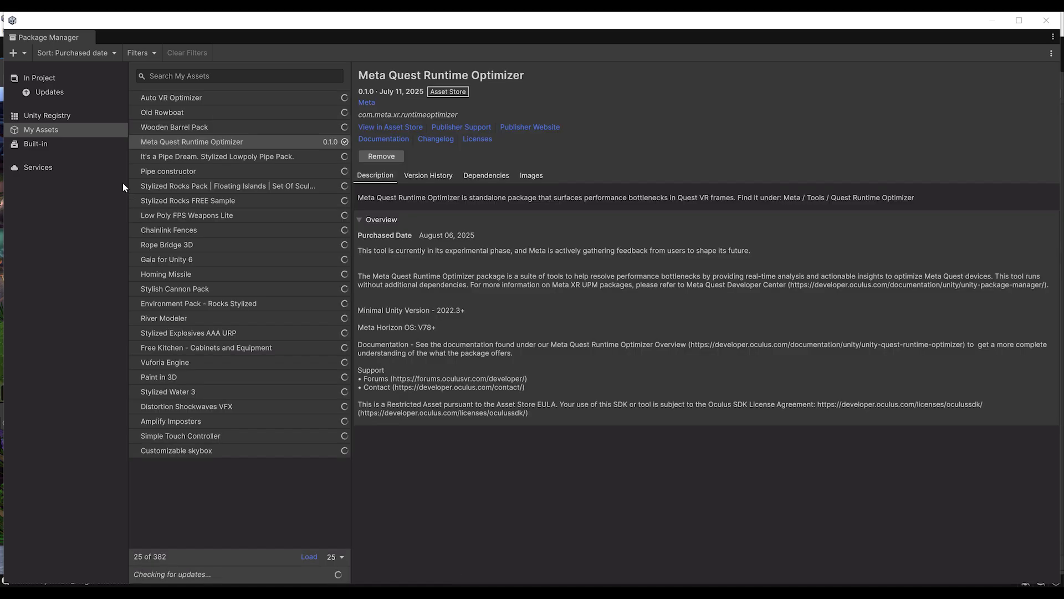
# Close the Package Manager and launch Meta > Tools > Quest Runtime Optimizer.
pyautogui.click(183, 145)
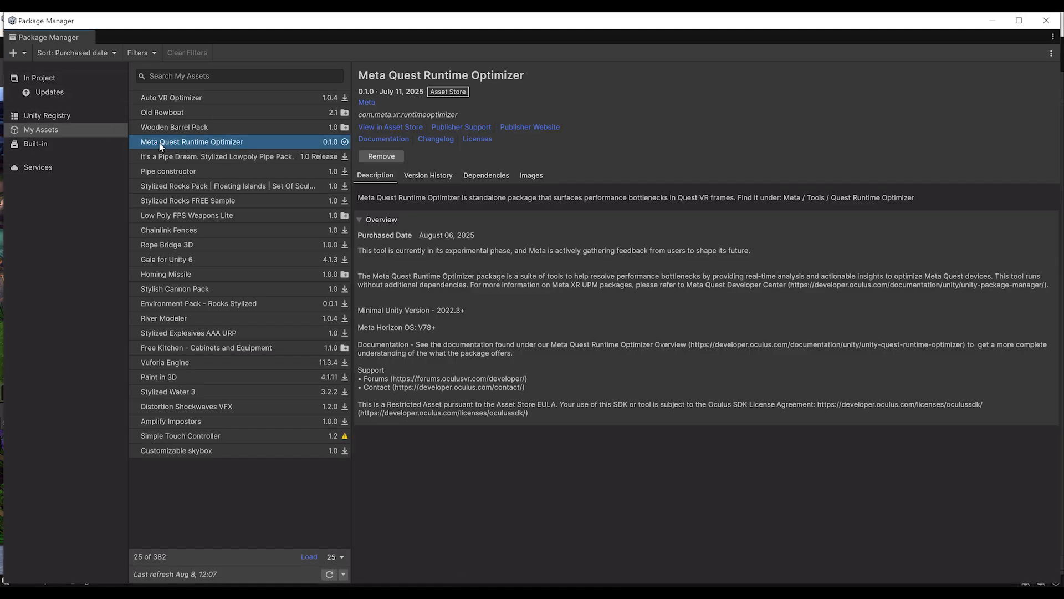
pyautogui.click(1047, 20)
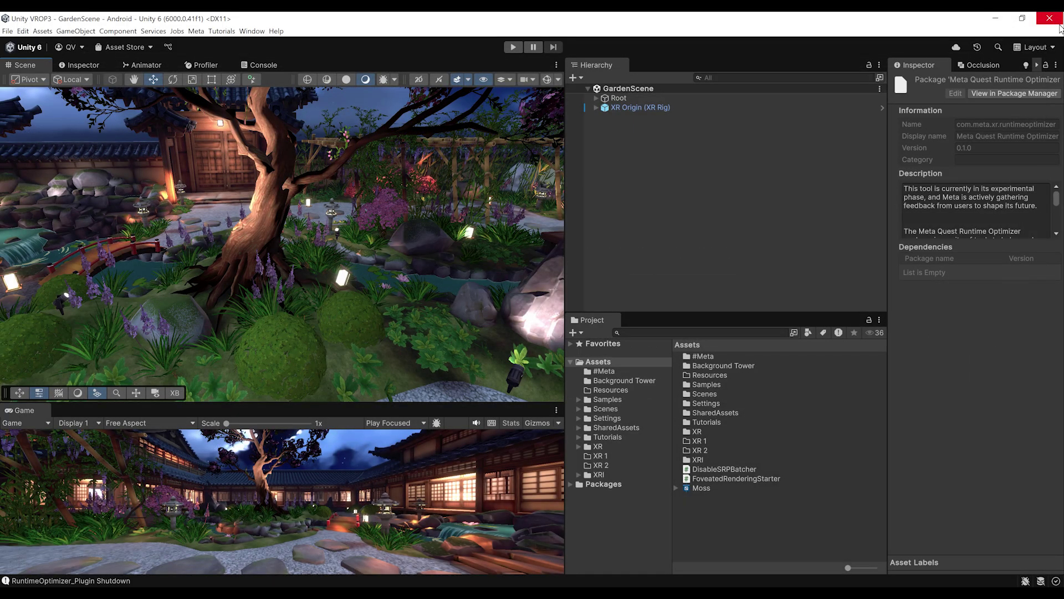
pyautogui.click(196, 31)
pyautogui.moveTo(216, 45)
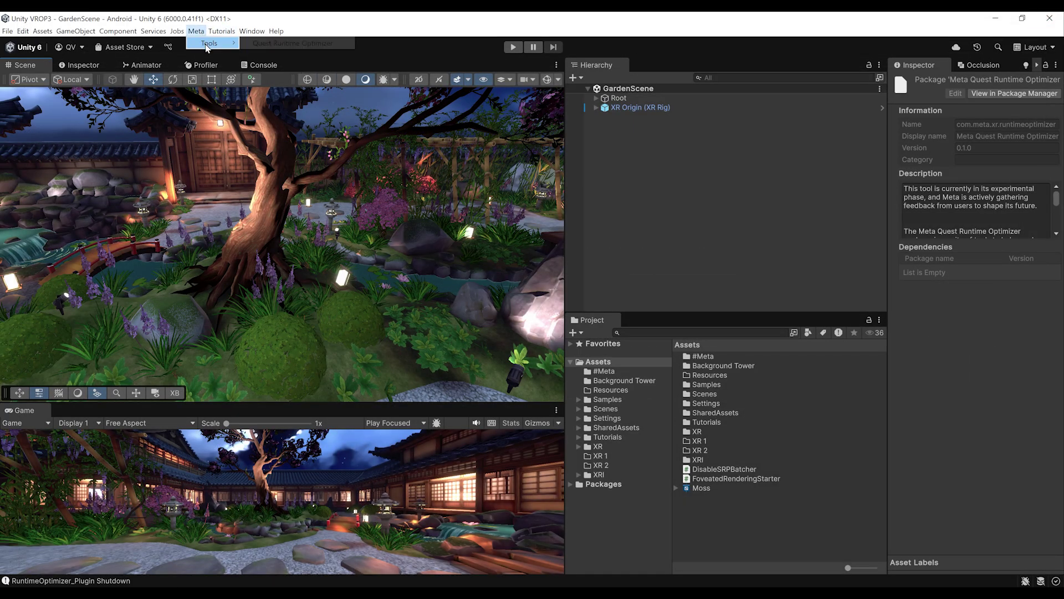
pyautogui.click(265, 44)
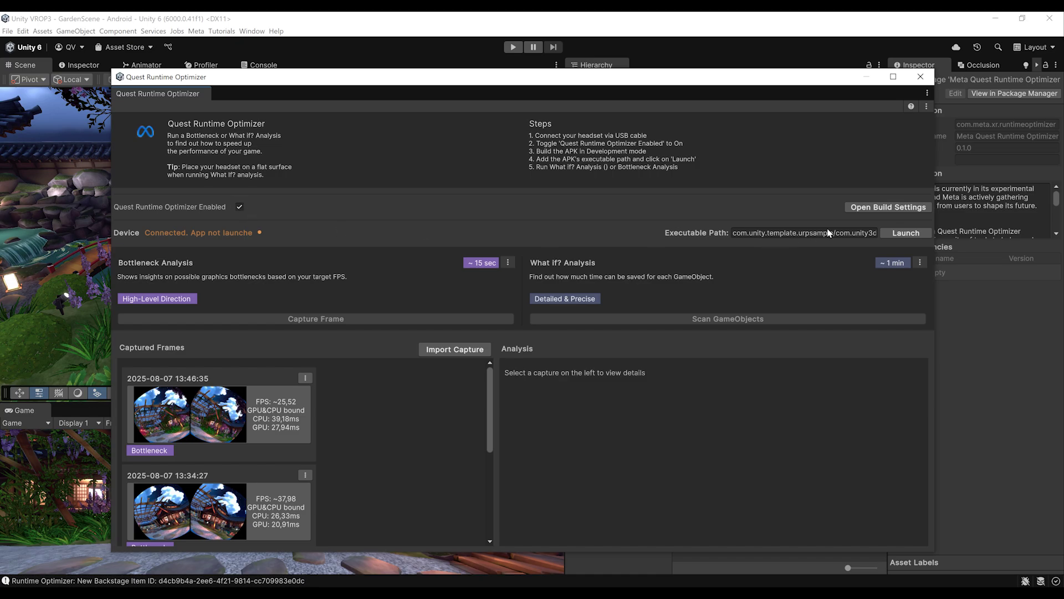
pyautogui.click(879, 209)
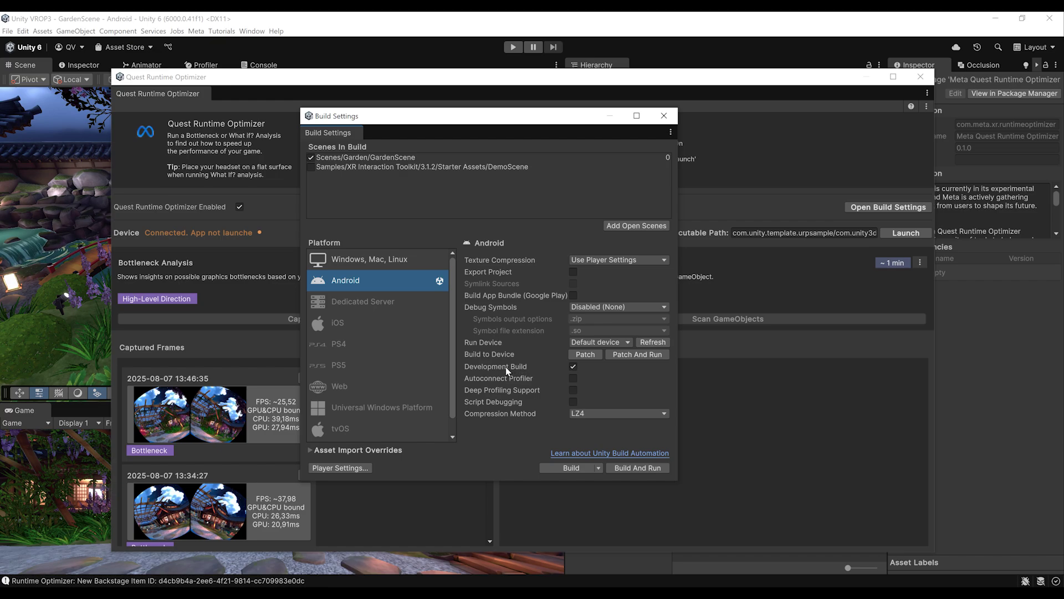
pyautogui.click(629, 469)
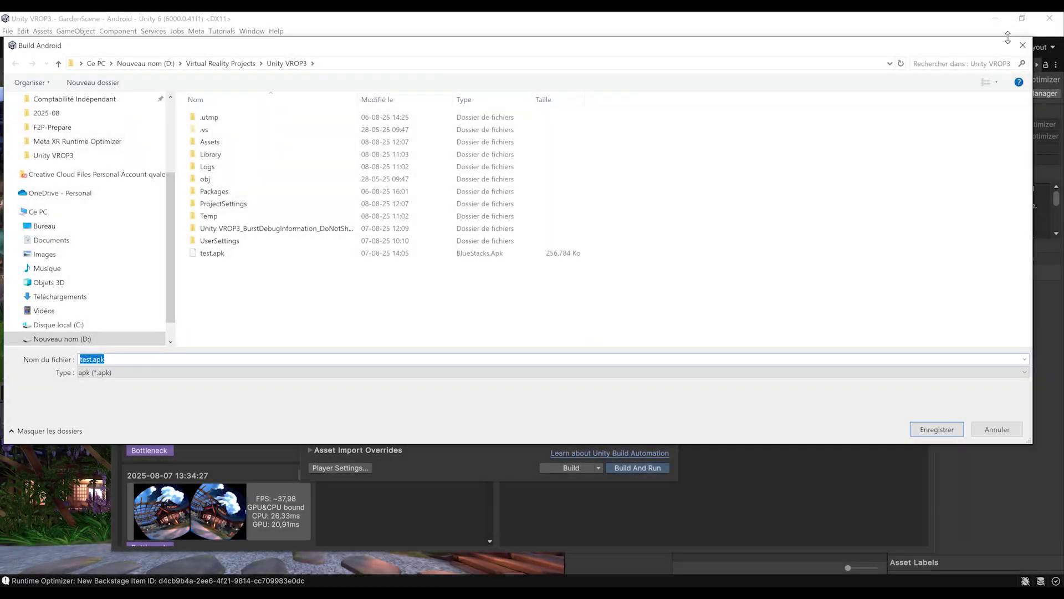
pyautogui.click(1023, 45)
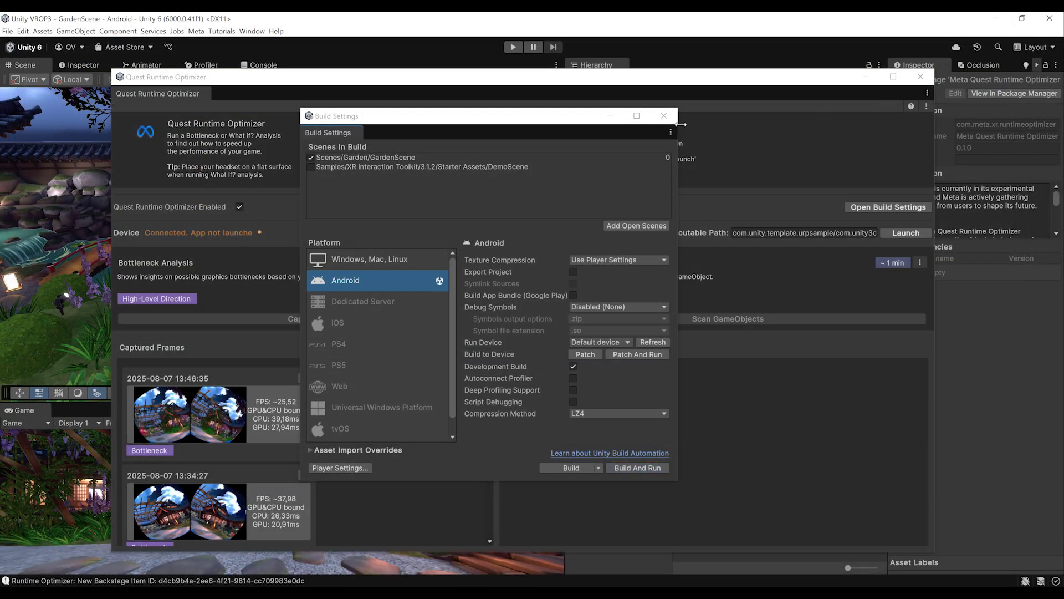
pyautogui.click(668, 121)
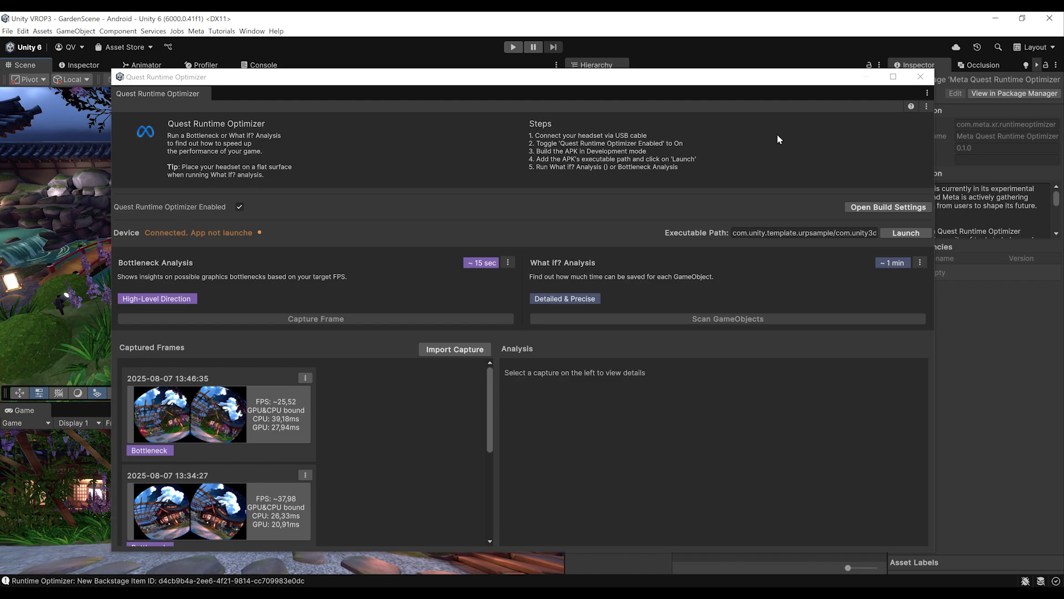
# Enable the Adreno Offline Compiler in the Quest Runtime Optimizer's ⋮ menu.
pyautogui.click(927, 93)
pyautogui.click(897, 95)
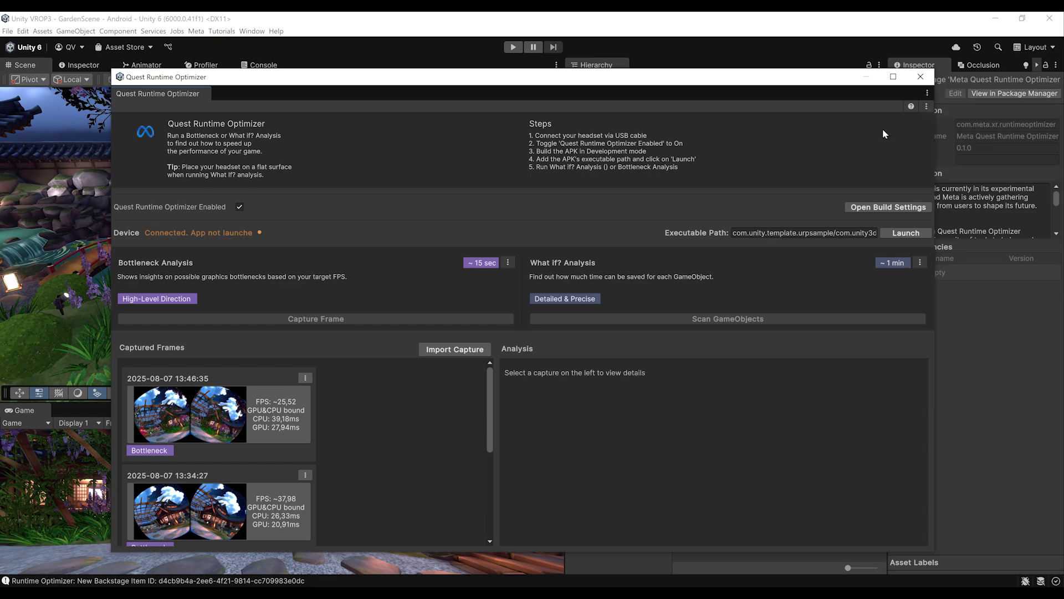
pyautogui.click(926, 106)
pyautogui.click(943, 119)
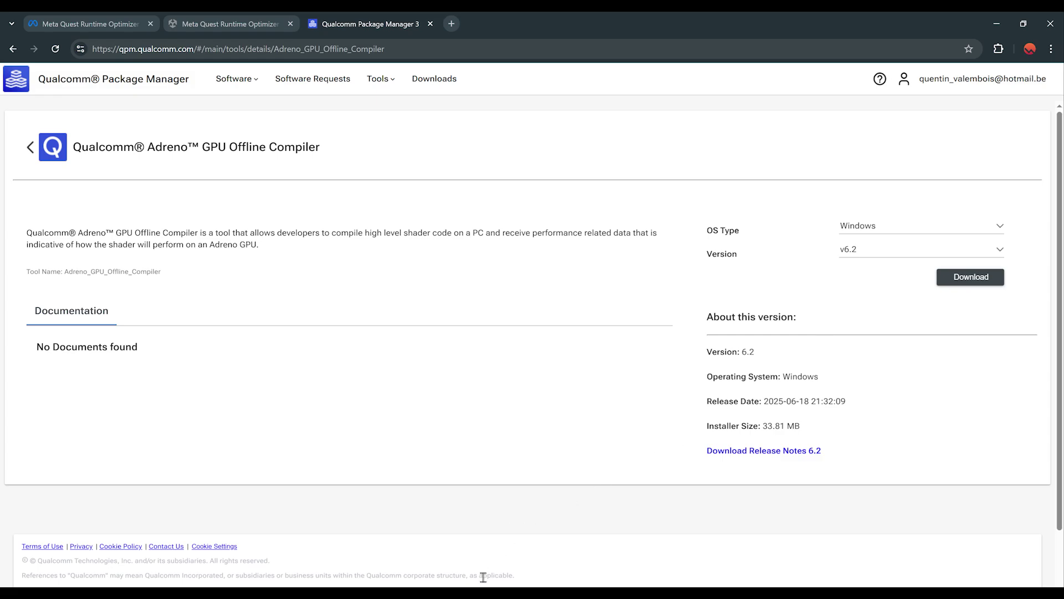
# Switch from the Qualcomm Adreno download page back to the Unity Editor.
pyautogui.hotkey('alt', 'Tab')
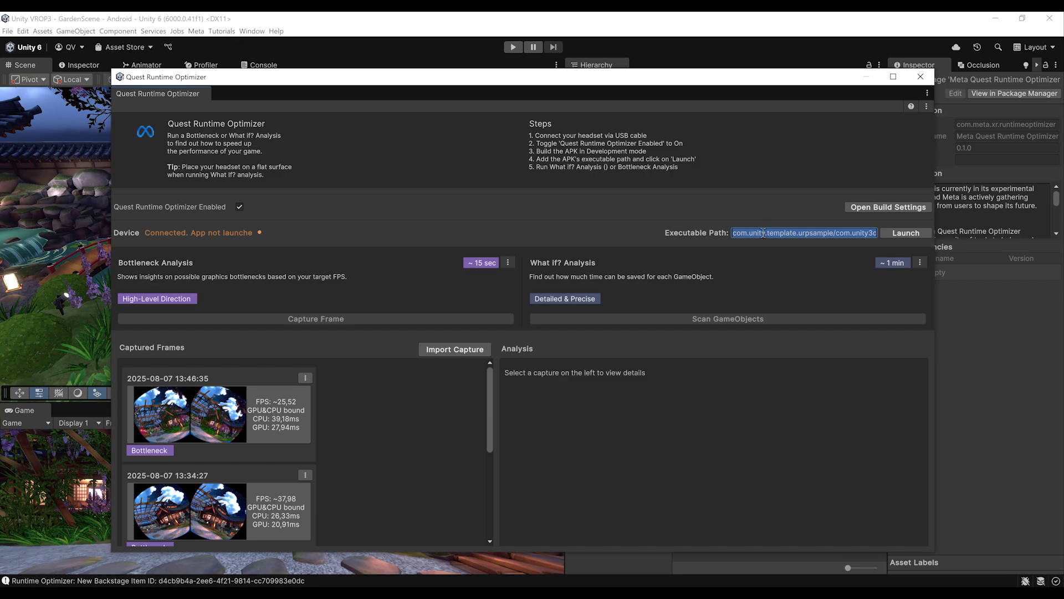
# Verify the sample app's executable path and launch it on the connected headset.
pyautogui.moveTo(733, 233); pyautogui.dragTo(875, 234)
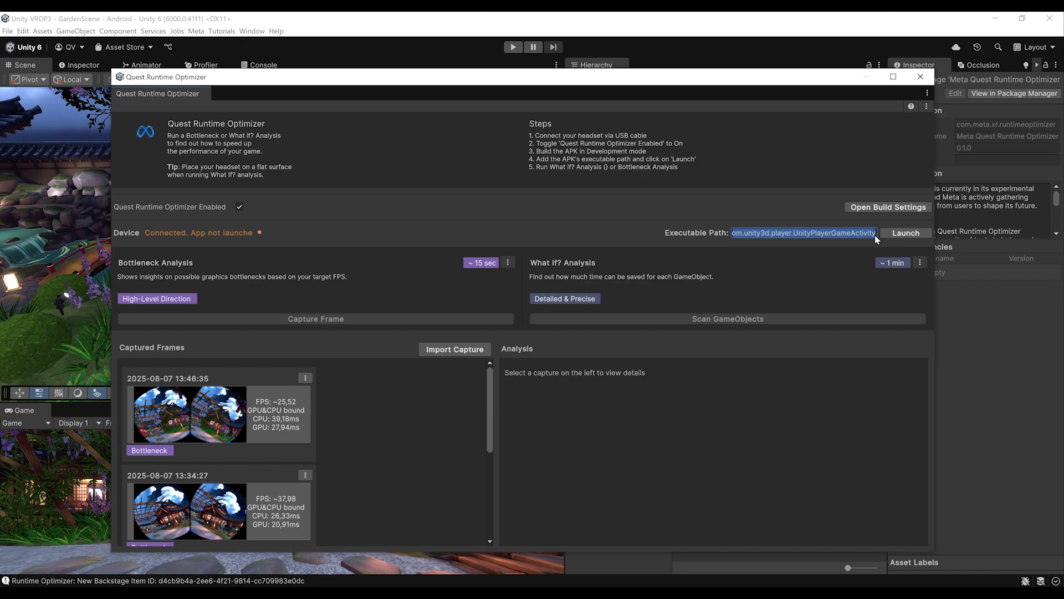
pyautogui.click(828, 234)
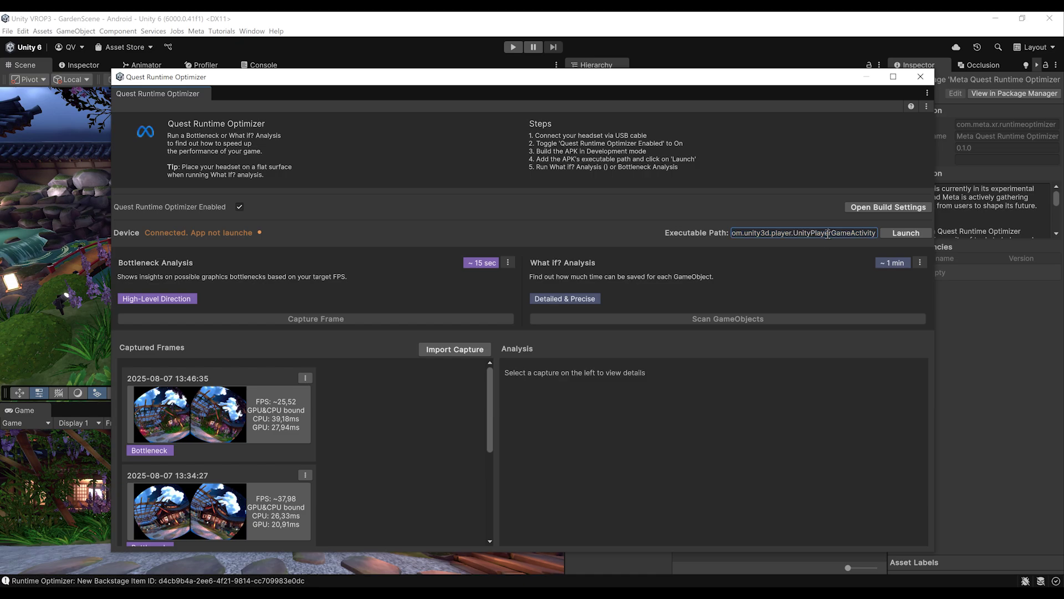
pyautogui.click(900, 235)
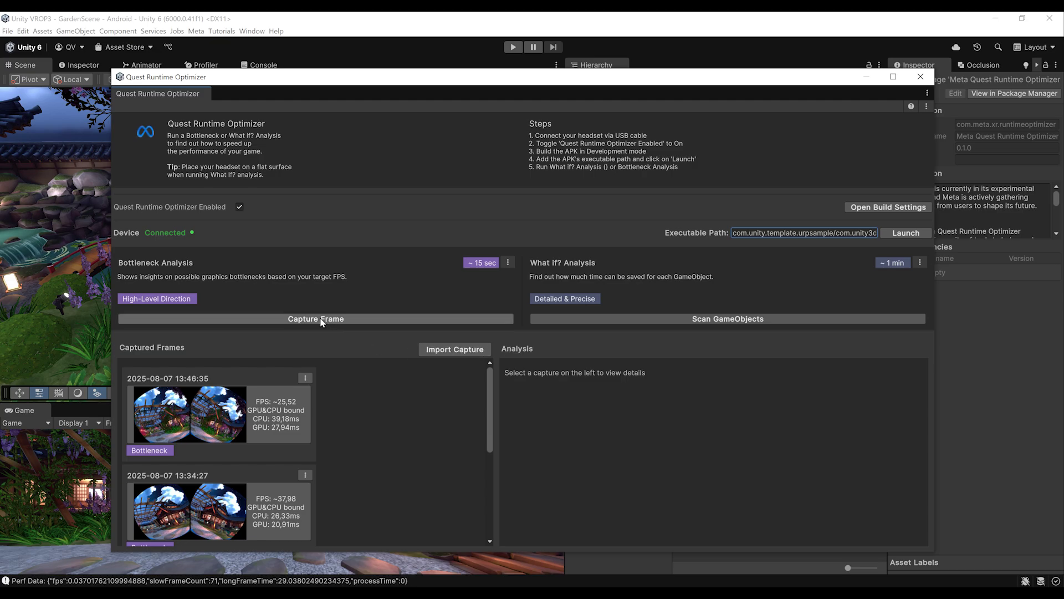
# Review the Freeze on Frame Capture options unchanged, then capture a new Bottleneck frame.
pyautogui.click(508, 264)
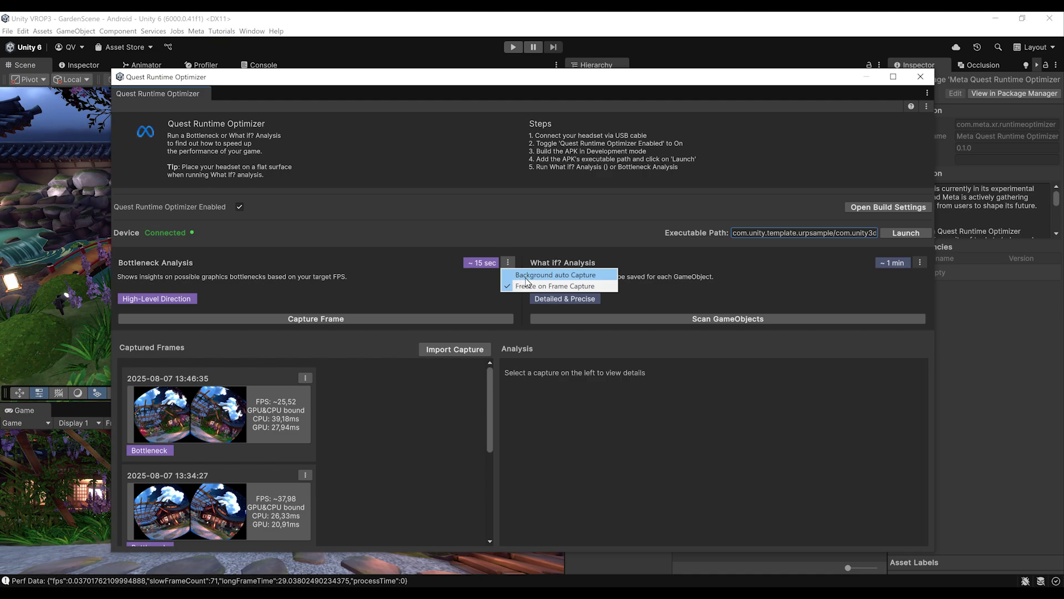
pyautogui.click(331, 297)
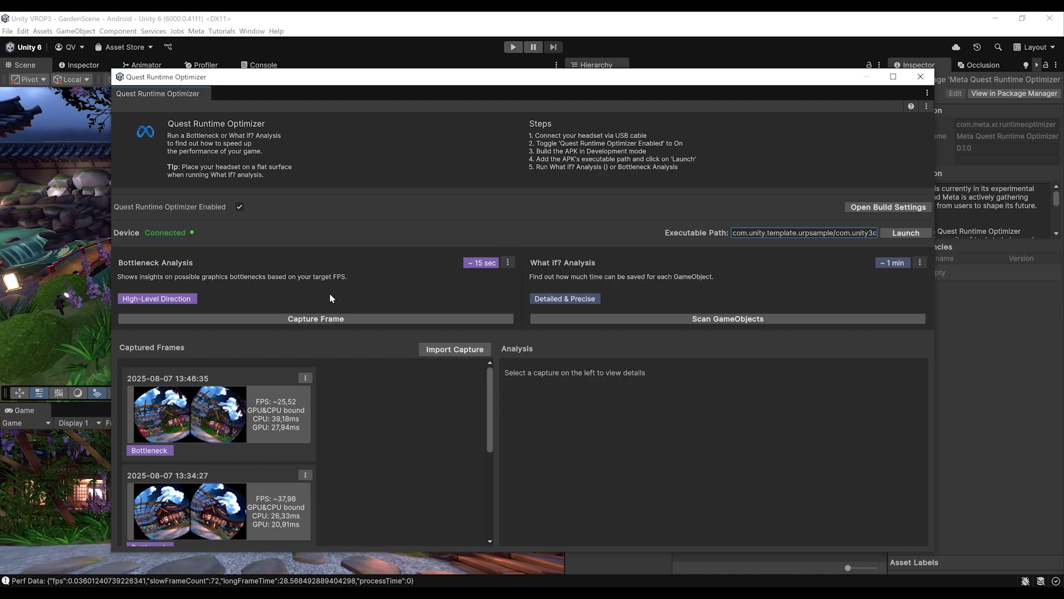
pyautogui.click(318, 319)
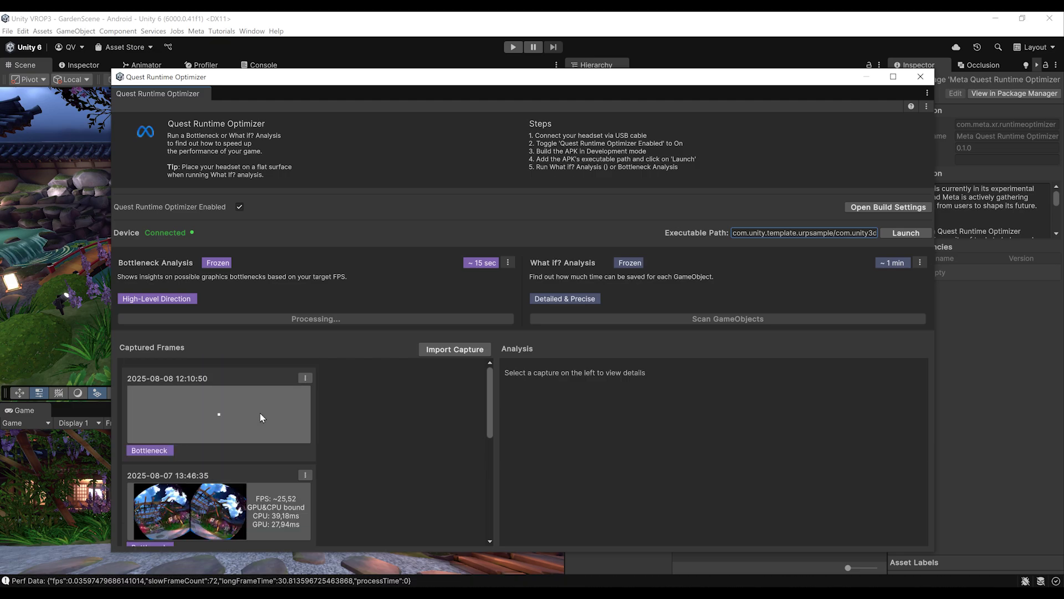
pyautogui.scroll(-5, 198, 444)
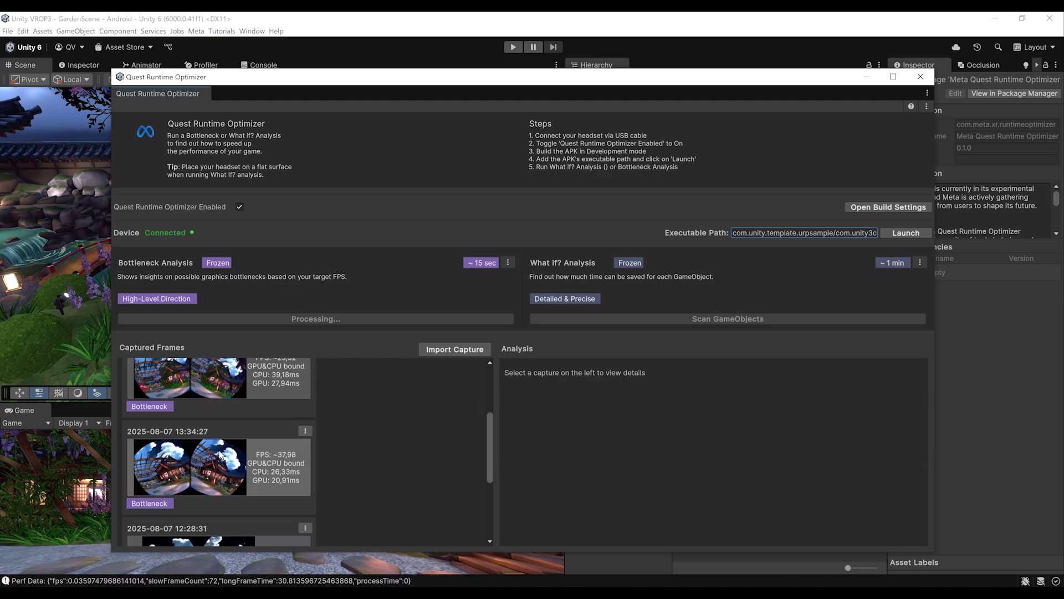
pyautogui.scroll(5, 220, 455)
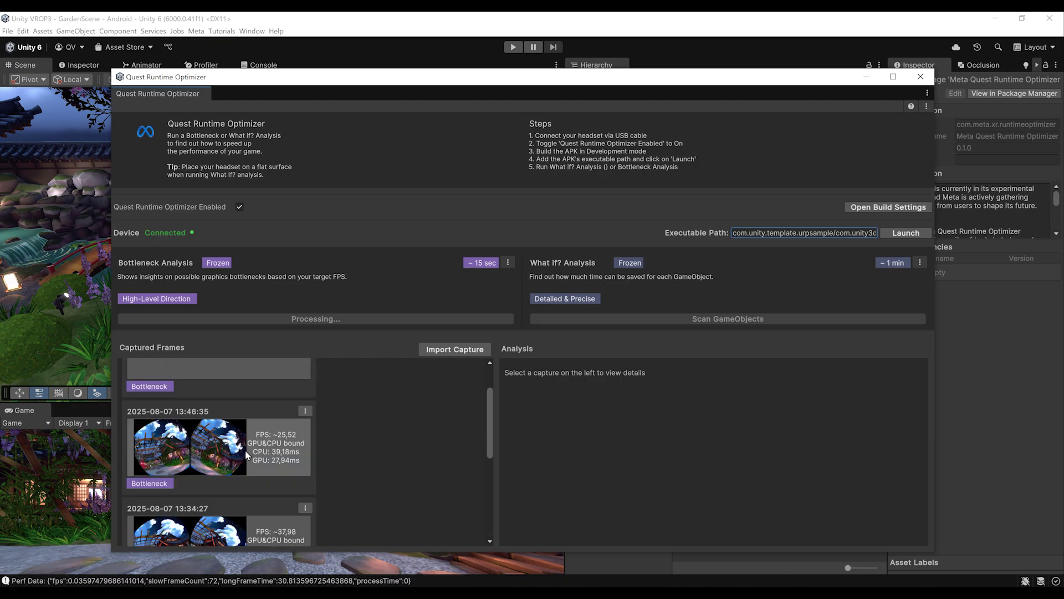
pyautogui.scroll(3, 245, 450)
pyautogui.scroll(-5, 245, 450)
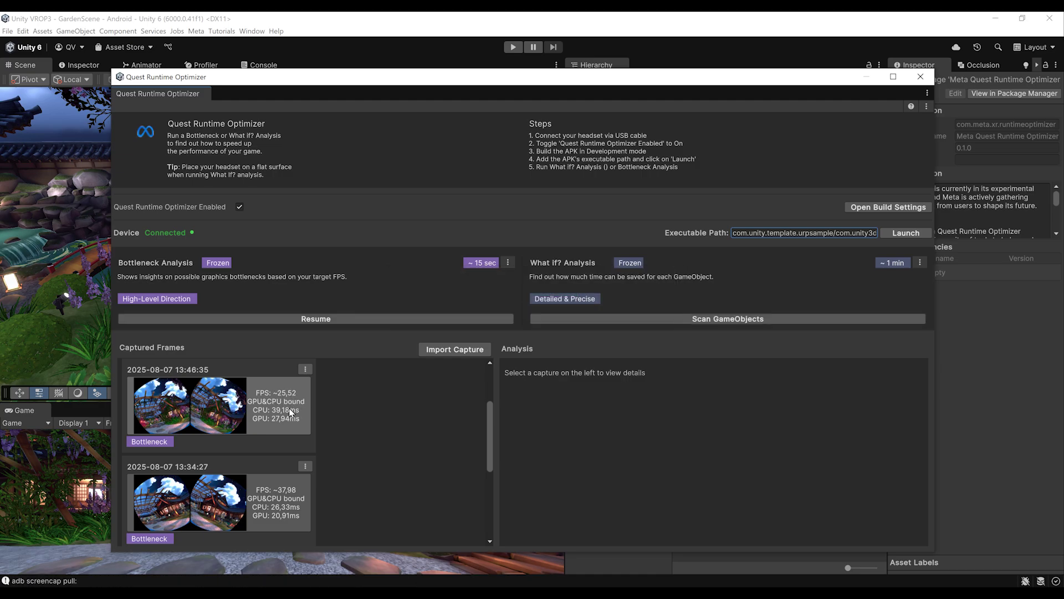
pyautogui.scroll(1, 287, 413)
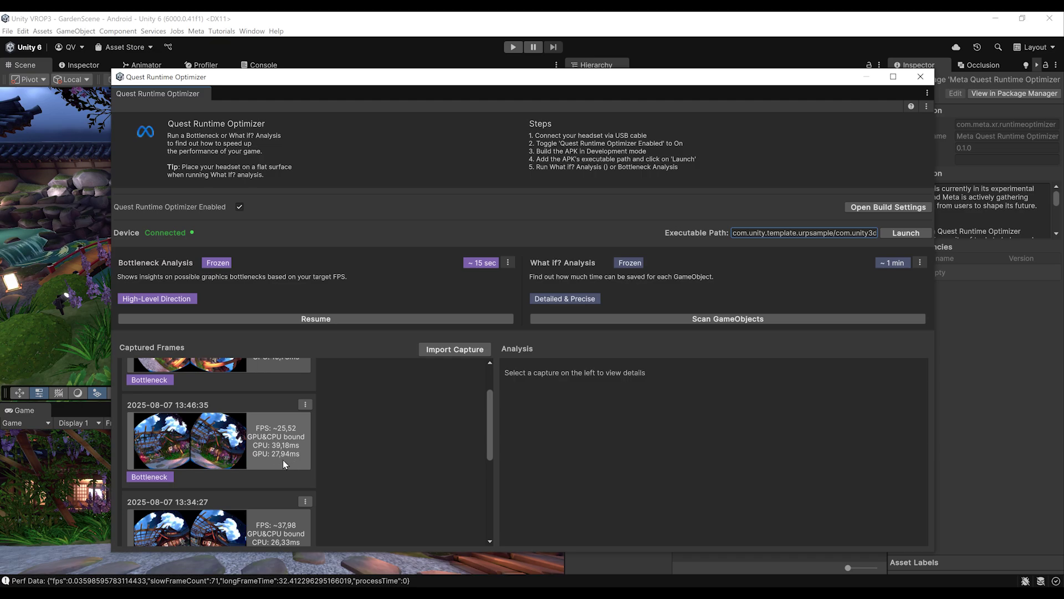
# Select the 13:46:35 capture in Captured Frames and maximize the optimizer window.
pyautogui.scroll(2, 275, 460)
pyautogui.scroll(-2, 276, 460)
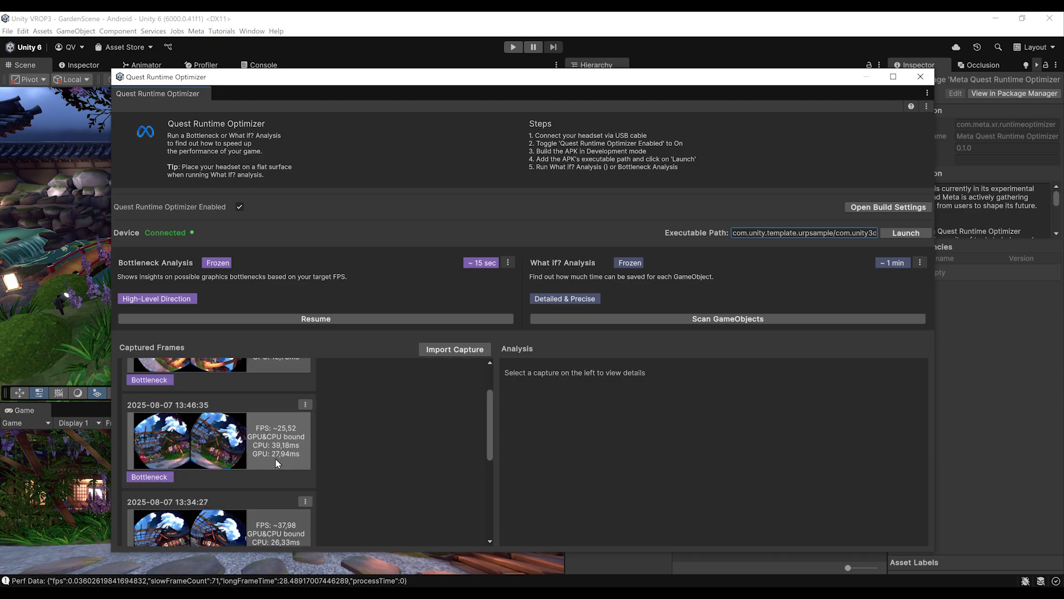
pyautogui.click(227, 454)
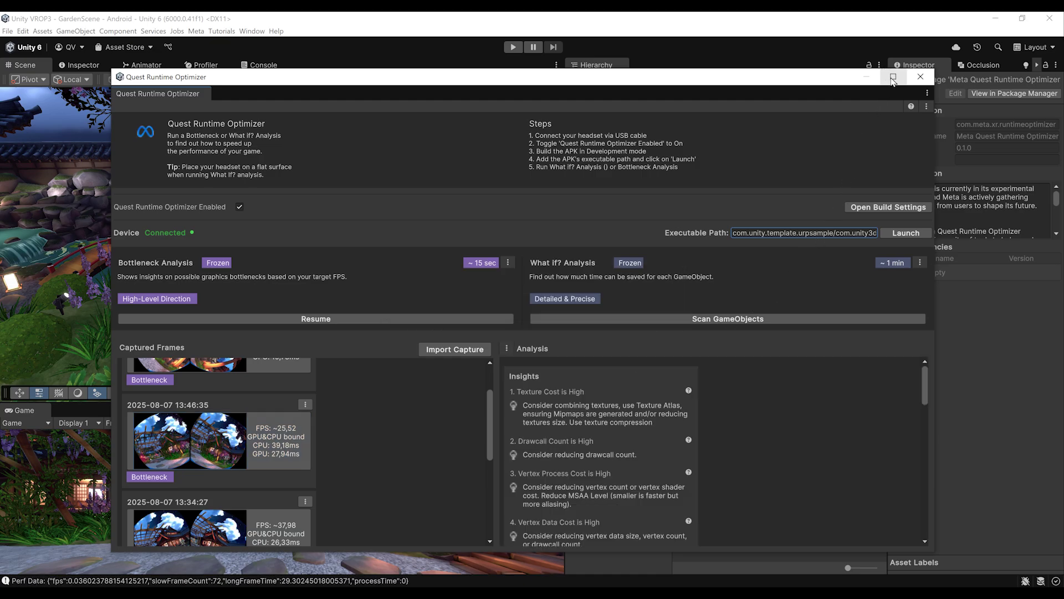
pyautogui.click(893, 77)
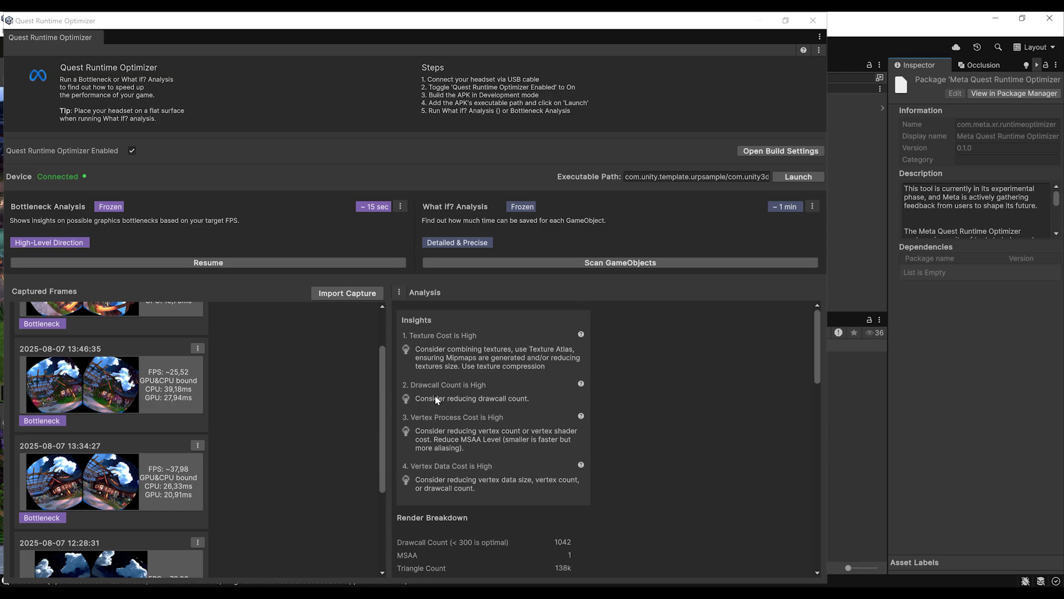
# Review the render breakdown: 1042 draw calls, 138k triangles, 203 MB textures, per-object vertex weights.
pyautogui.scroll(-6, 452, 398)
pyautogui.scroll(-3, 453, 393)
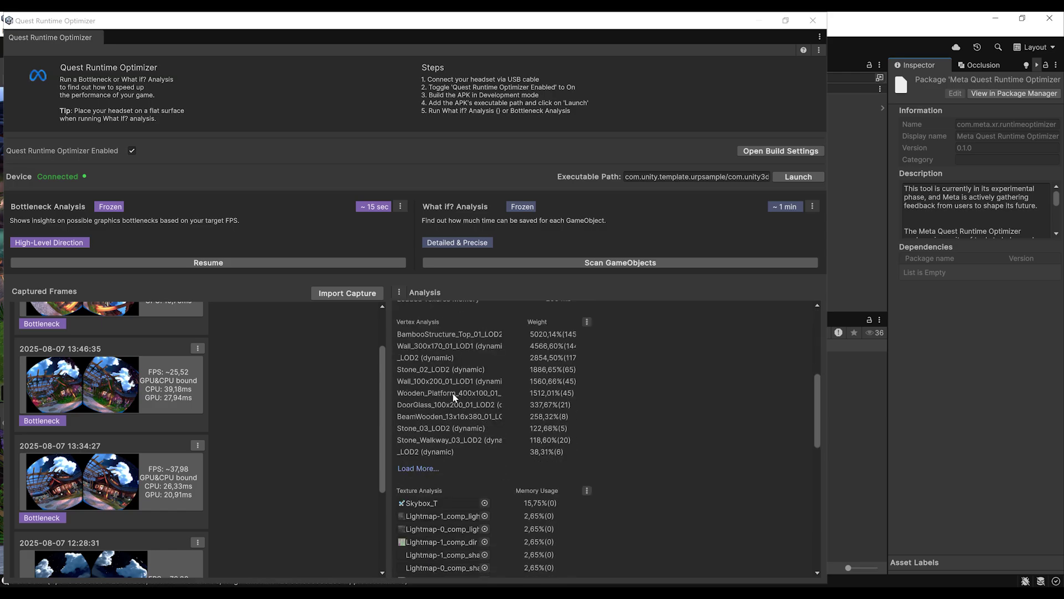
pyautogui.scroll(9, 453, 393)
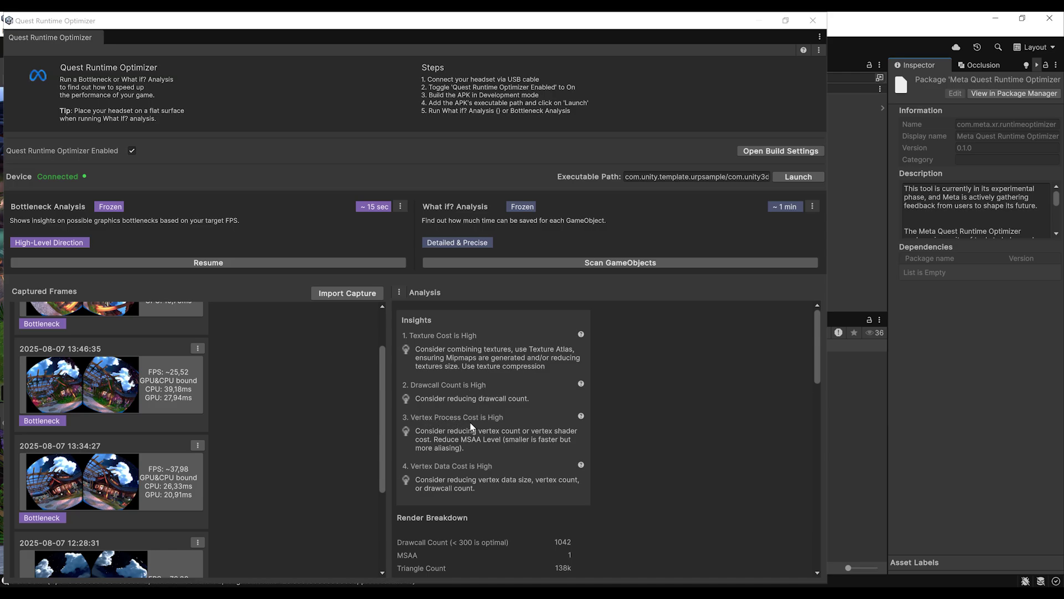
pyautogui.scroll(-1, 408, 436)
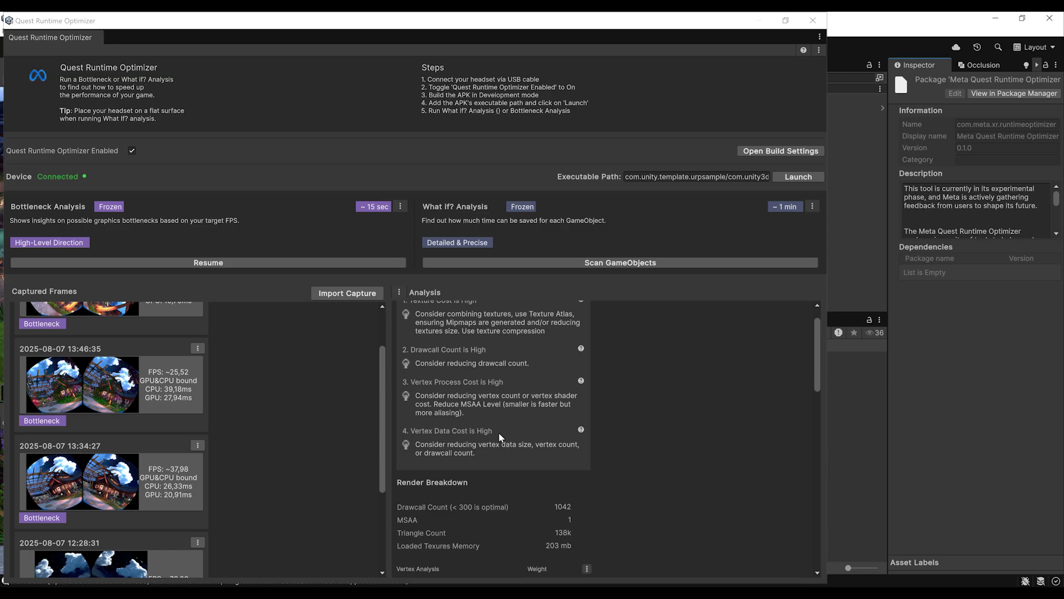
pyautogui.scroll(-4, 498, 432)
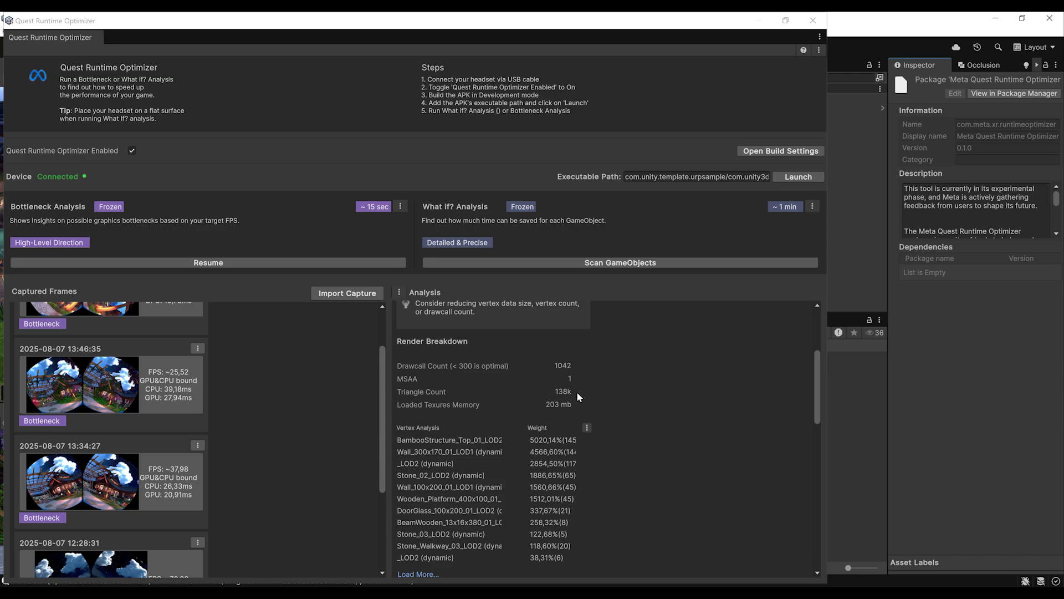
pyautogui.scroll(-1, 554, 455)
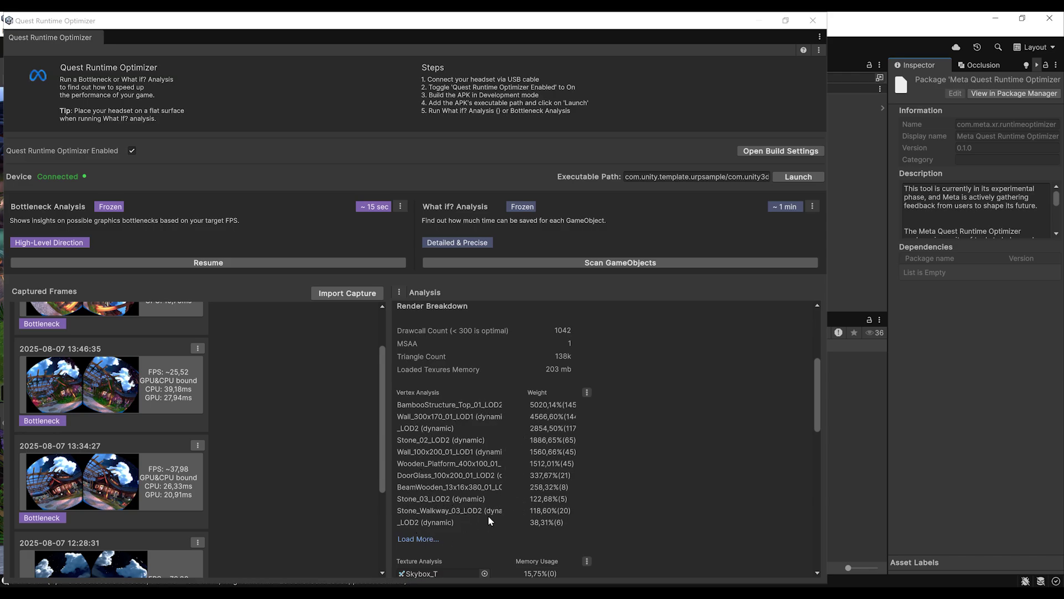
pyautogui.click(587, 392)
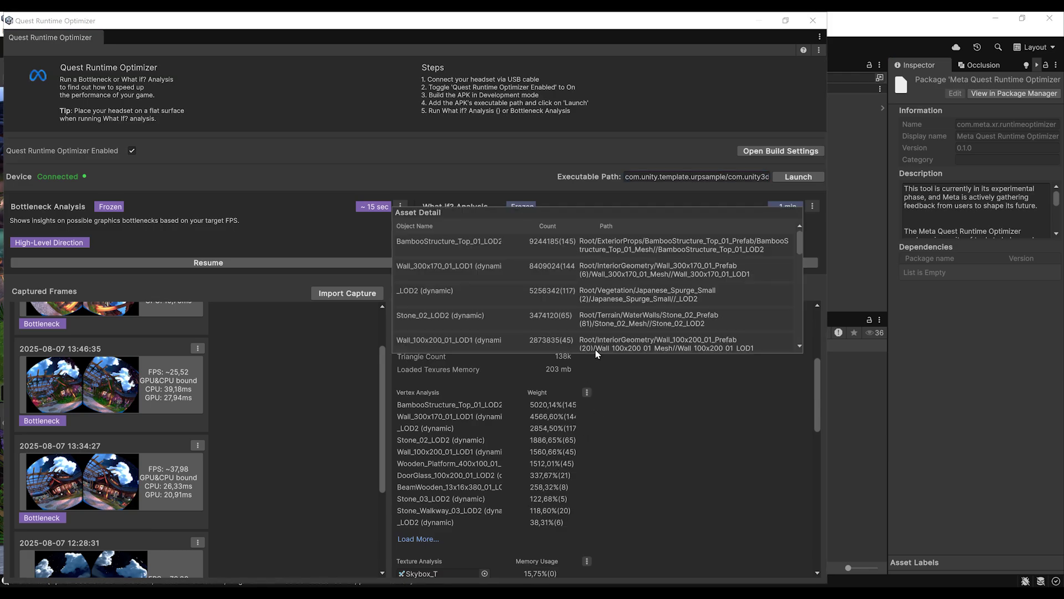
pyautogui.scroll(-5, 527, 283)
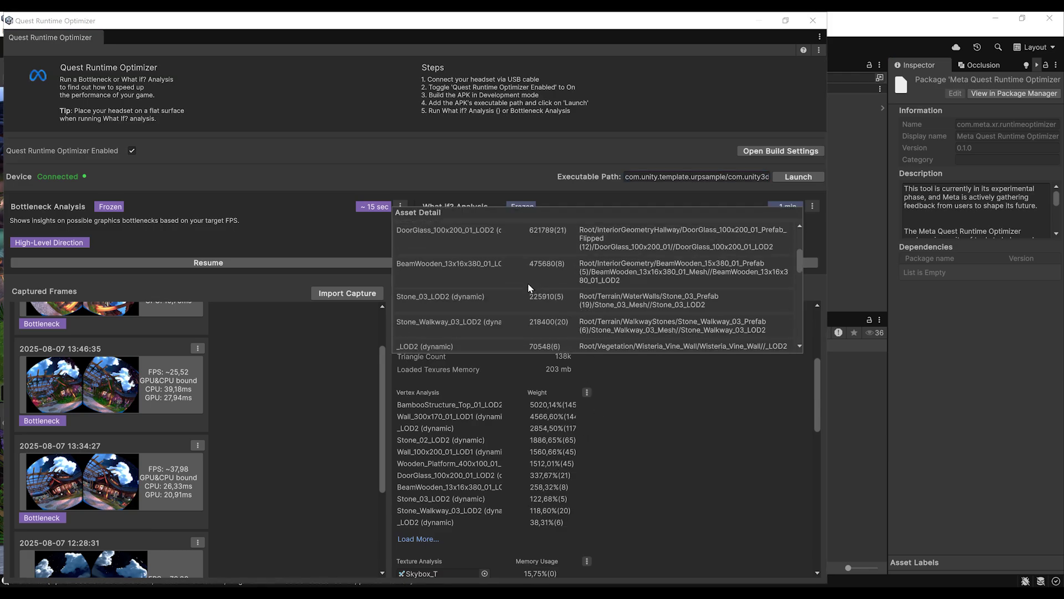
pyautogui.scroll(5, 527, 282)
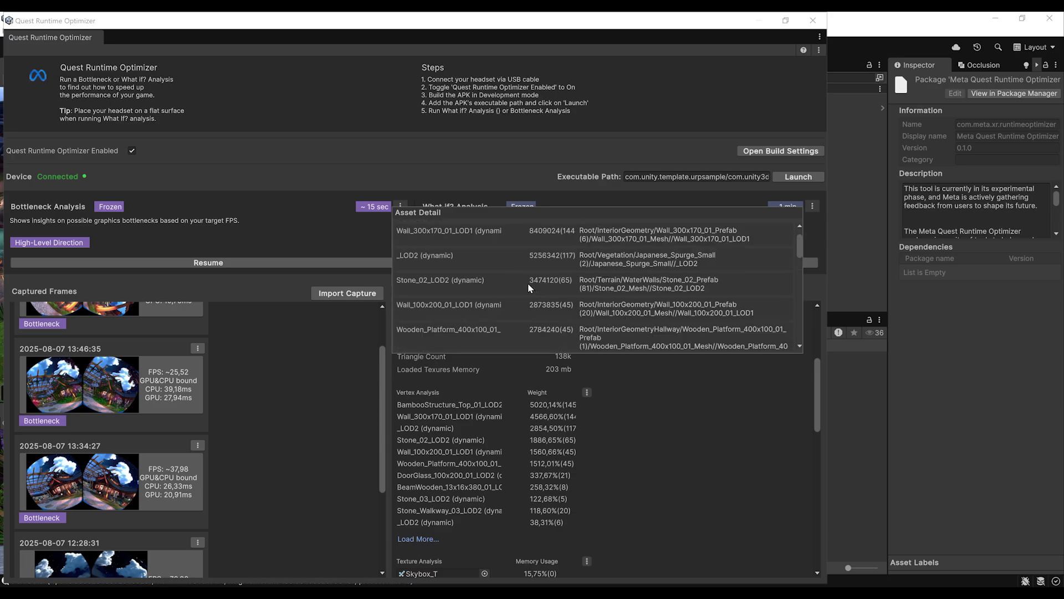
pyautogui.scroll(2, 528, 283)
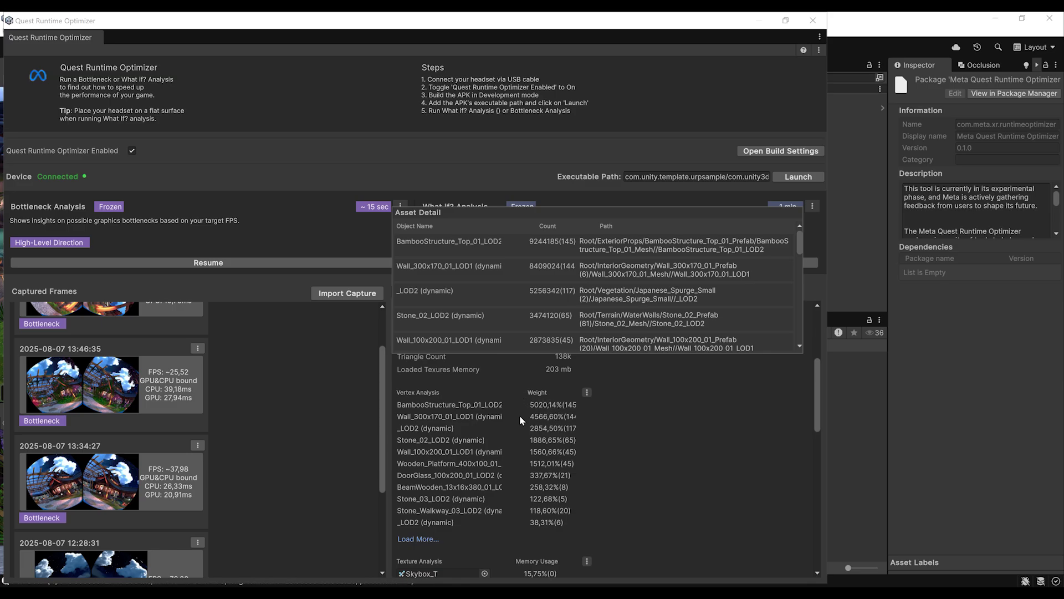
pyautogui.click(678, 413)
pyautogui.scroll(-3, 675, 412)
pyautogui.scroll(-3, 672, 412)
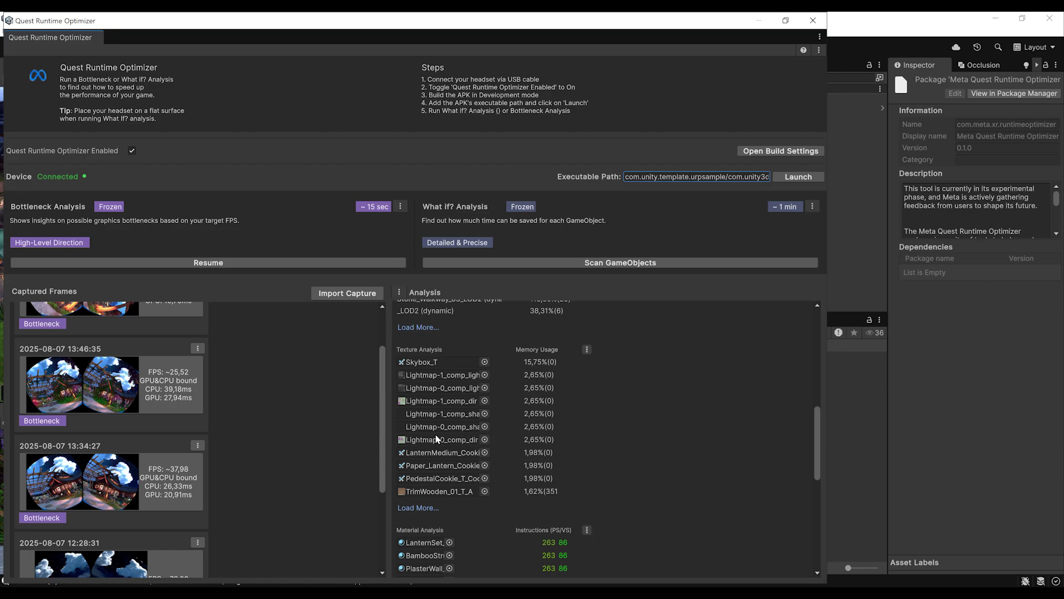
pyautogui.scroll(-3, 664, 424)
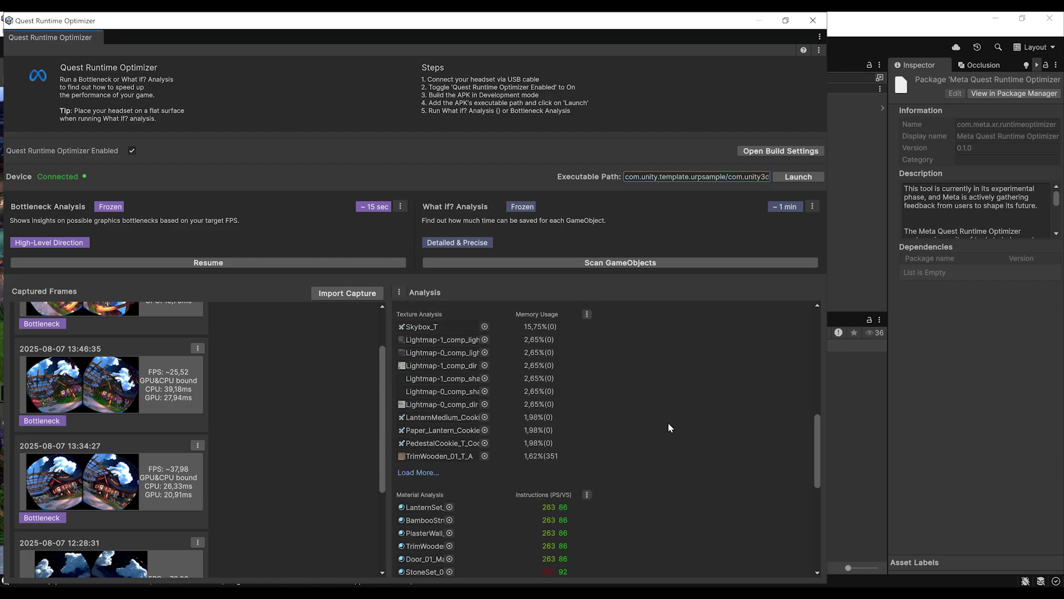
pyautogui.scroll(-2, 663, 424)
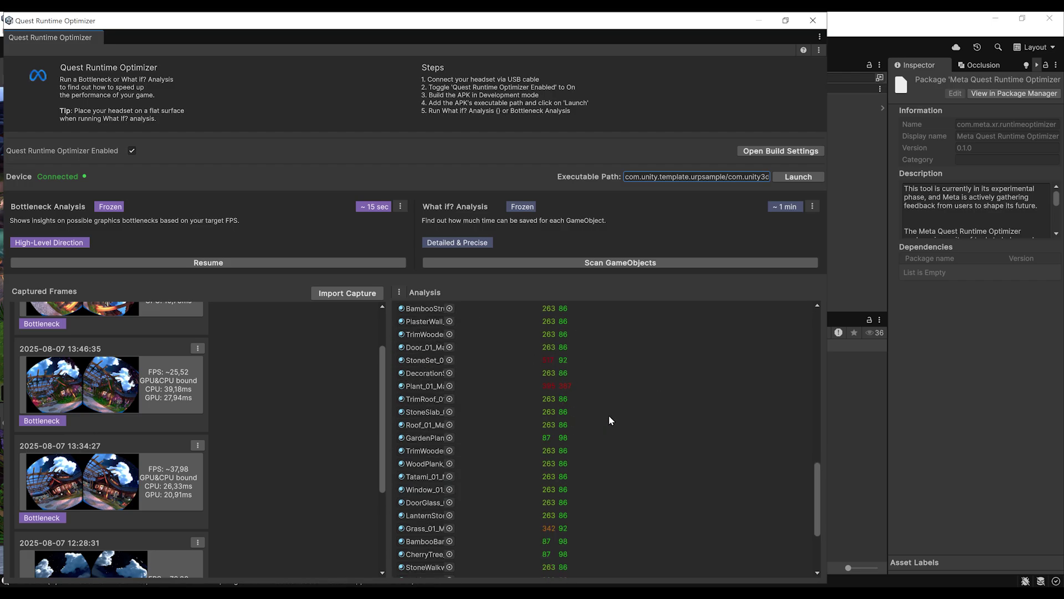
pyautogui.scroll(-2, 608, 420)
# Ping the StoneSet_01_Mat asset in the Project panel from Material Analysis.
pyautogui.click(423, 361)
pyautogui.moveTo(675, 23); pyautogui.dragTo(495, 106)
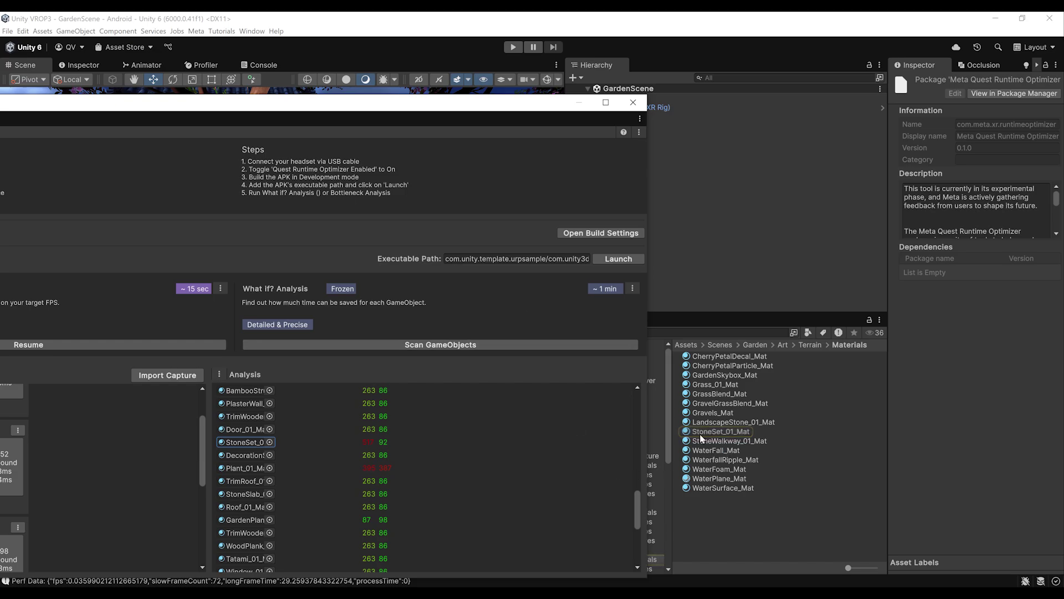
pyautogui.click(249, 444)
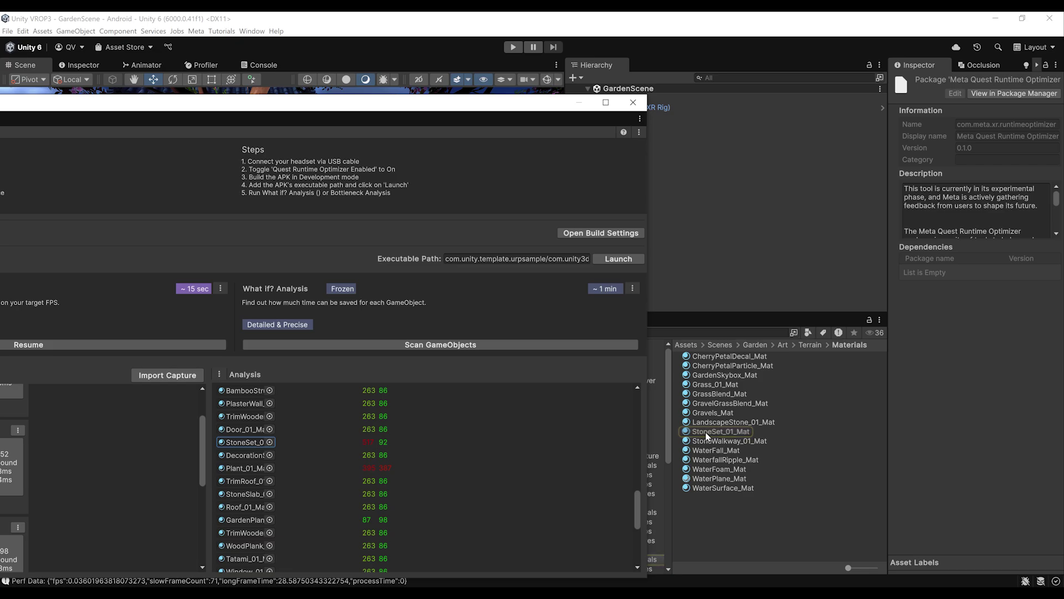
# Inspect Plant_01_Mat, then WaterSurface_Mat, which shows Smoothness 0.749 and Alpha 0.95.
pyautogui.click(251, 466)
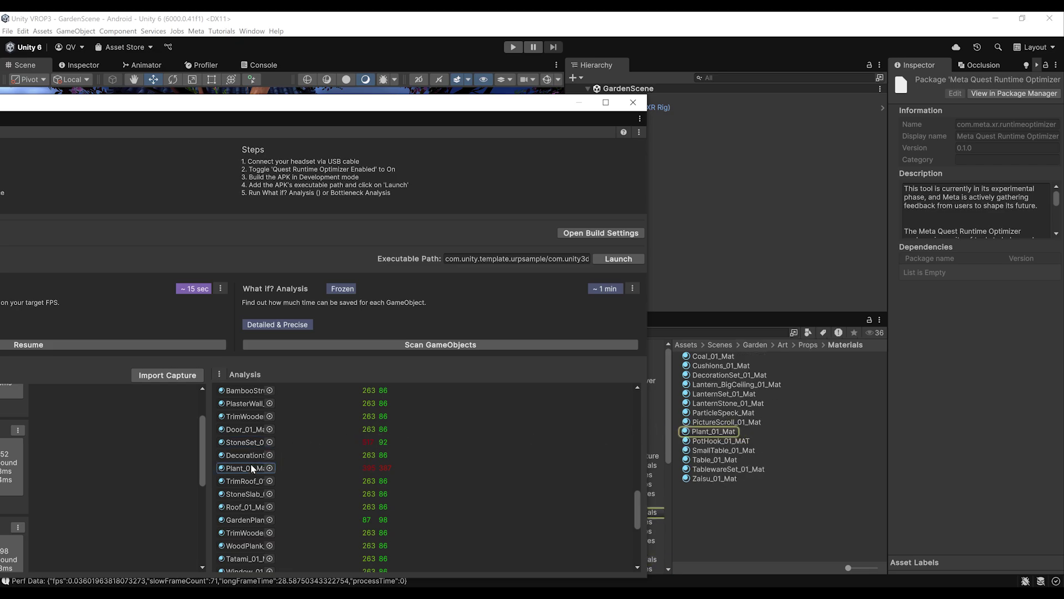
pyautogui.click(706, 437)
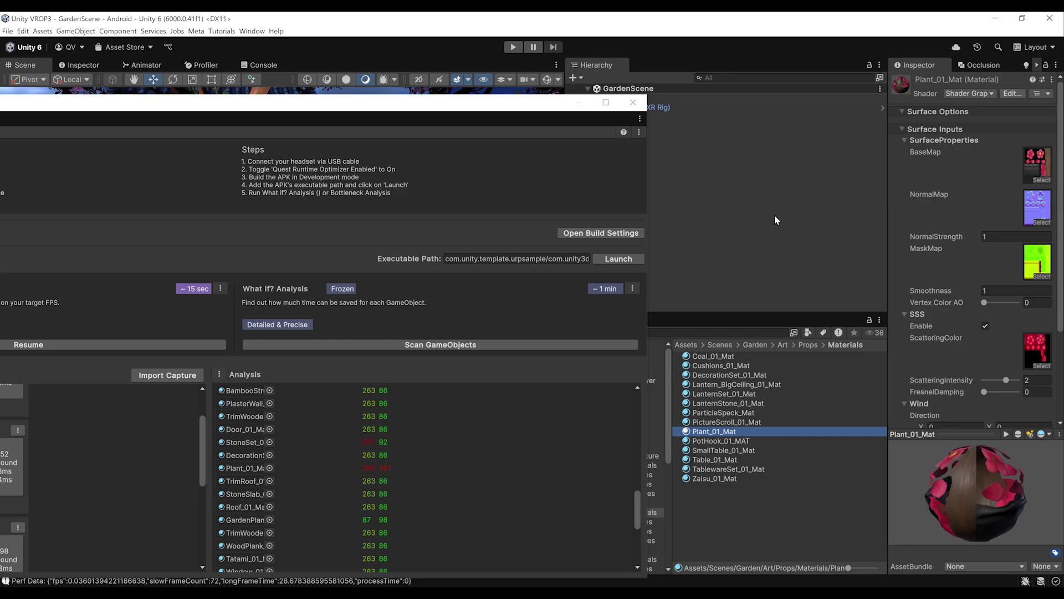
pyautogui.scroll(-10, 302, 494)
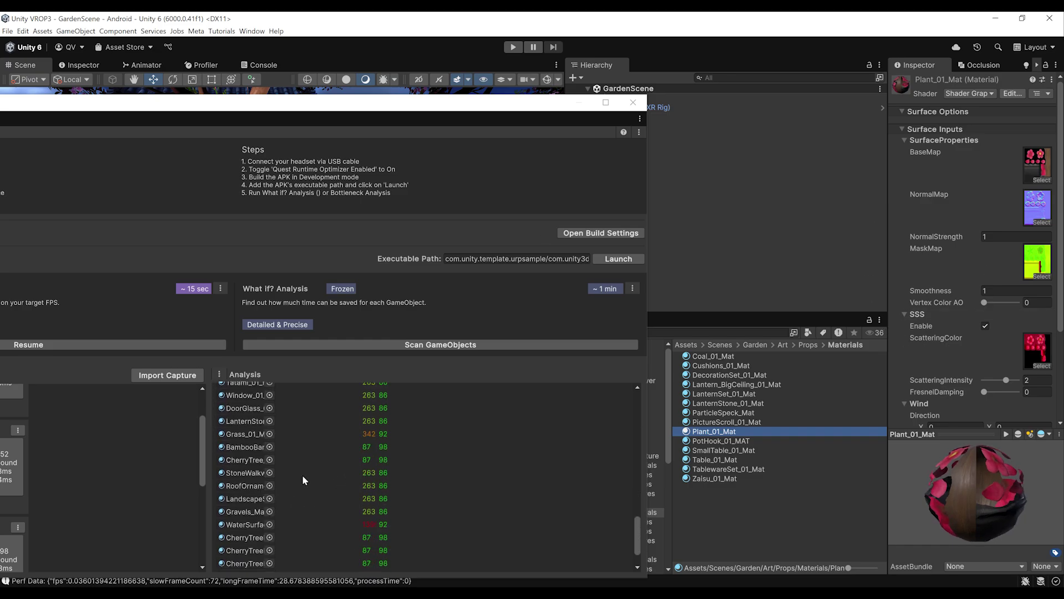
pyautogui.click(257, 472)
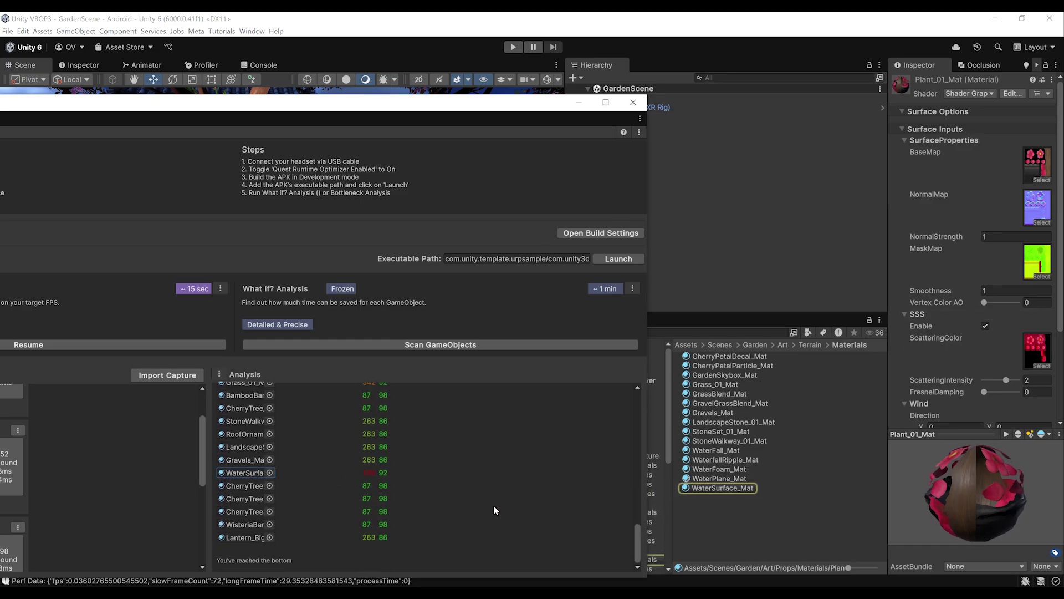
pyautogui.click(742, 489)
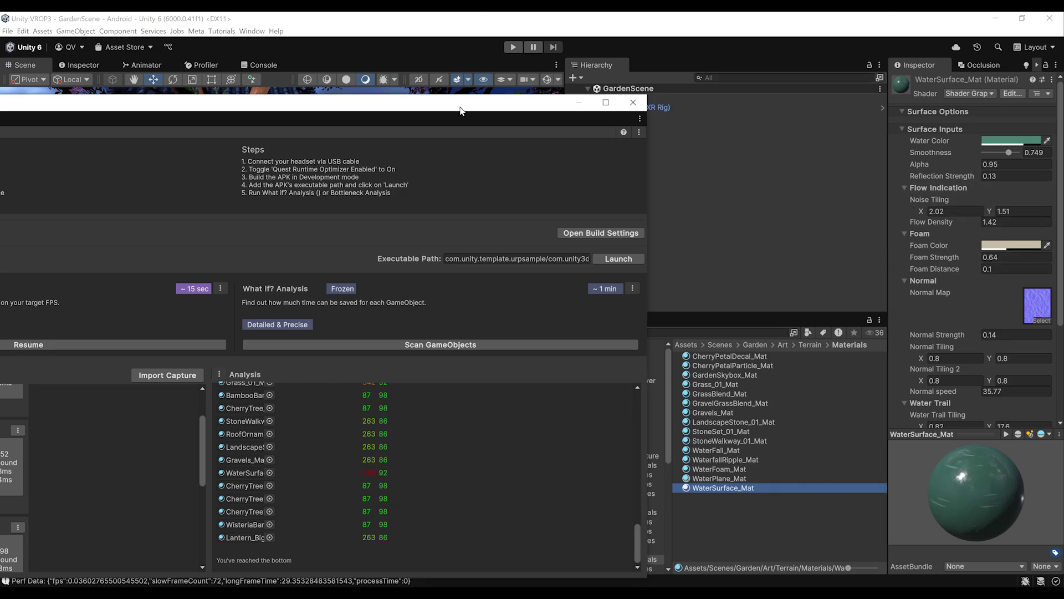
# Zoom and orbit the Scene view around the pond, waterfall bridge and purple flowers.
pyautogui.moveTo(460, 107); pyautogui.dragTo(394, 474)
pyautogui.scroll(3, 224, 283)
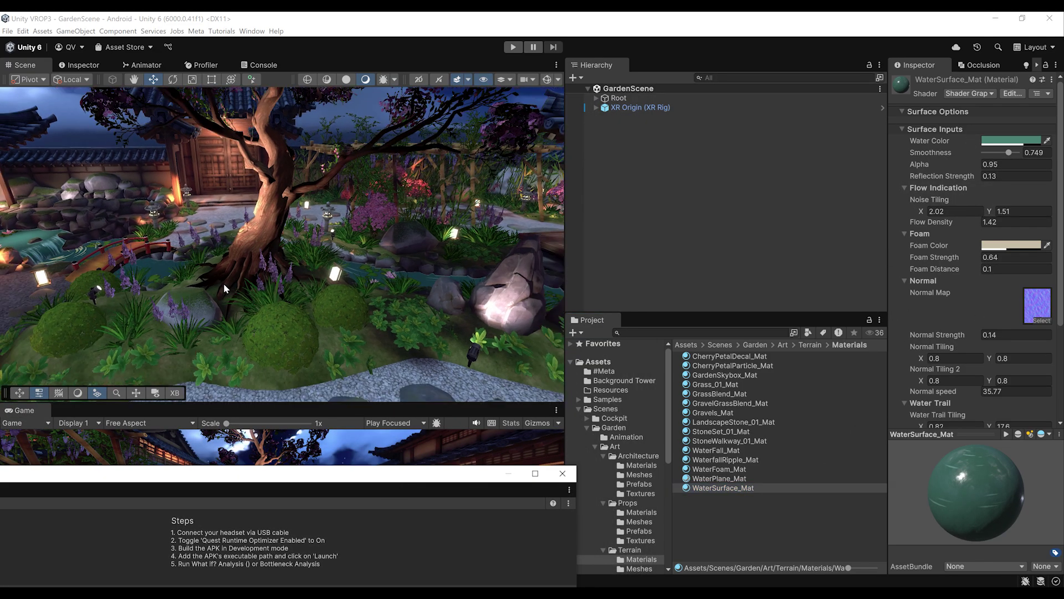
pyautogui.moveTo(224, 284); pyautogui.dragTo(354, 280, button='middle')
pyautogui.scroll(8, 438, 291)
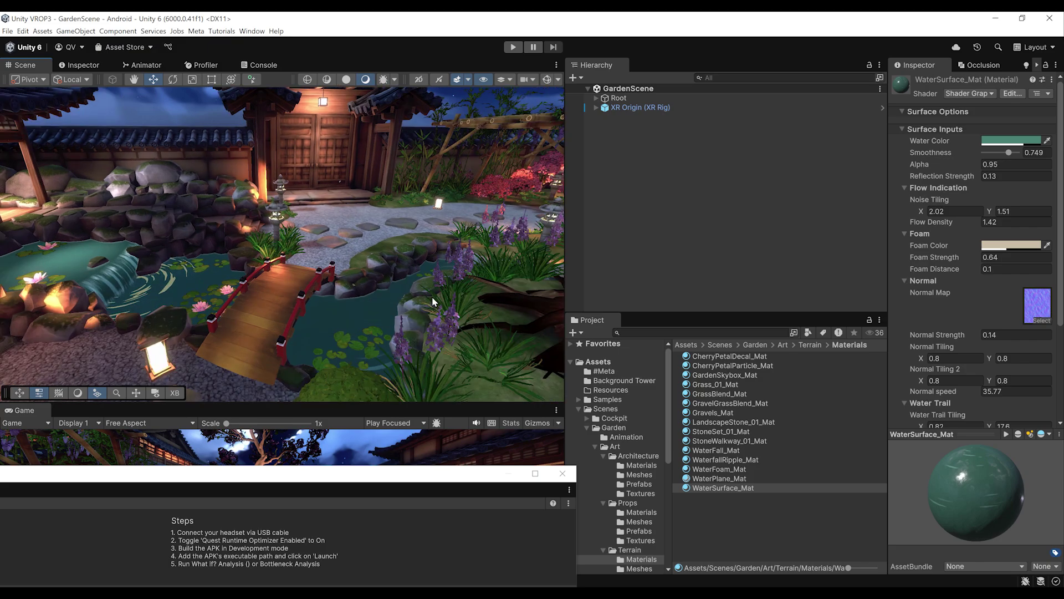
pyautogui.keyDown('alt'); pyautogui.moveTo(449, 282); pyautogui.dragTo(200, 237); pyautogui.keyUp('alt')
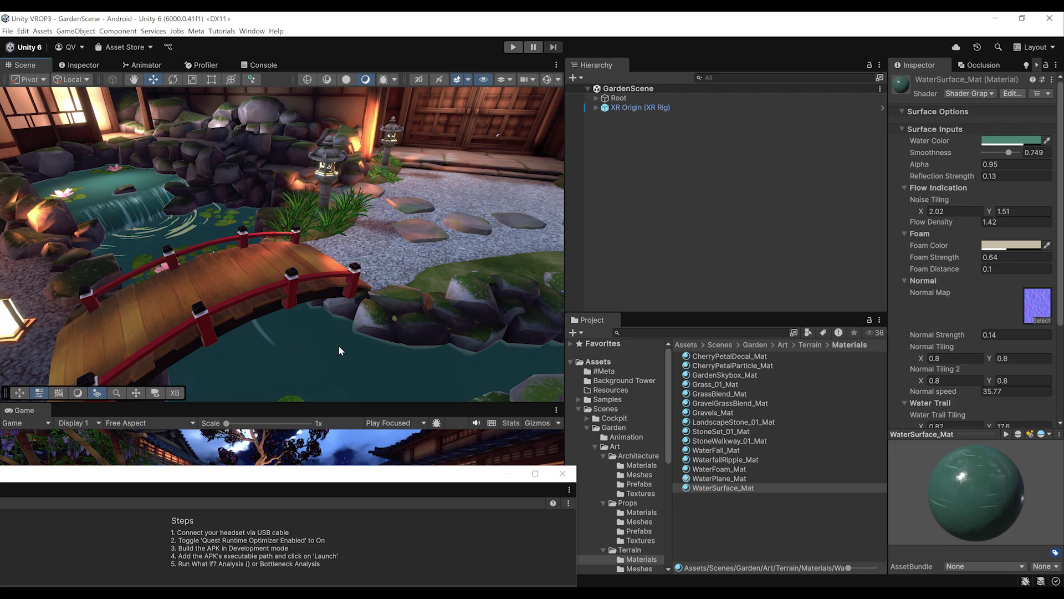
pyautogui.keyDown('alt'); pyautogui.moveTo(410, 283); pyautogui.dragTo(389, 282); pyautogui.keyUp('alt')
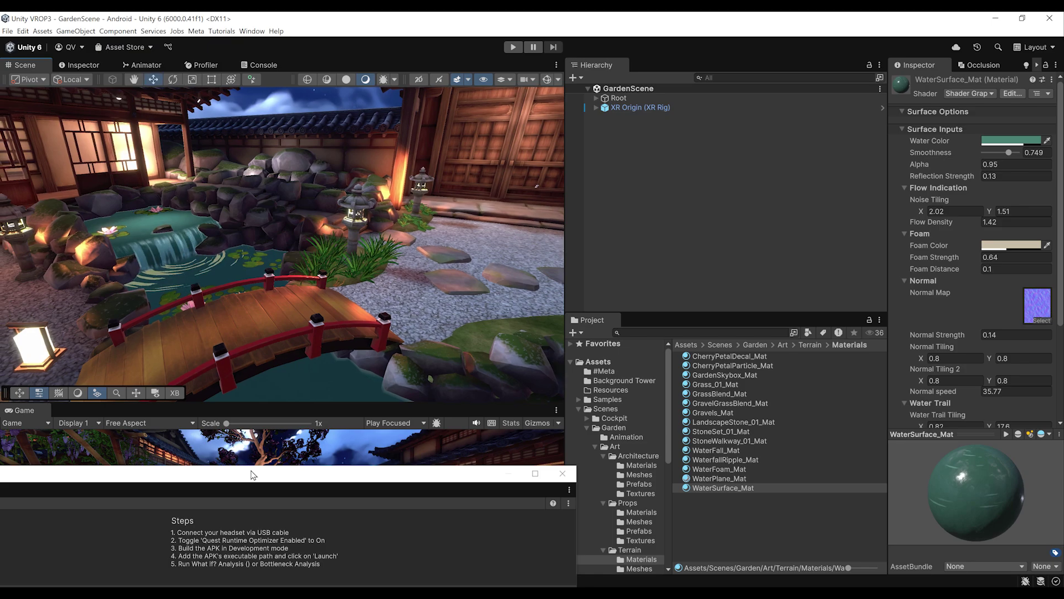
# Return the optimizer window to the front, showing Insights on texture, drawcall and vertex costs.
pyautogui.moveTo(254, 469); pyautogui.dragTo(636, 60)
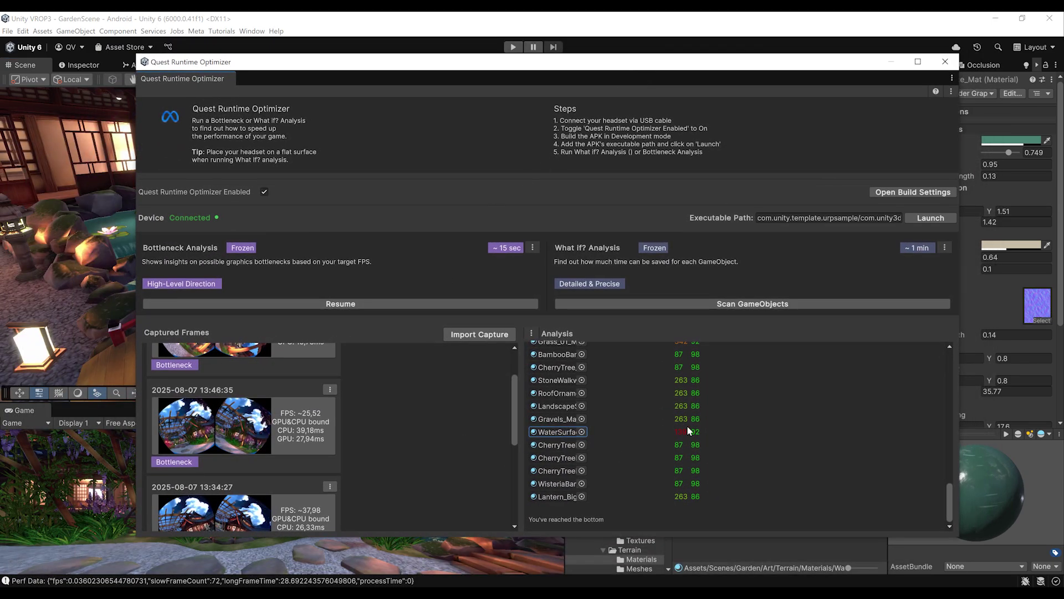
pyautogui.scroll(5, 687, 425)
pyautogui.scroll(10, 687, 427)
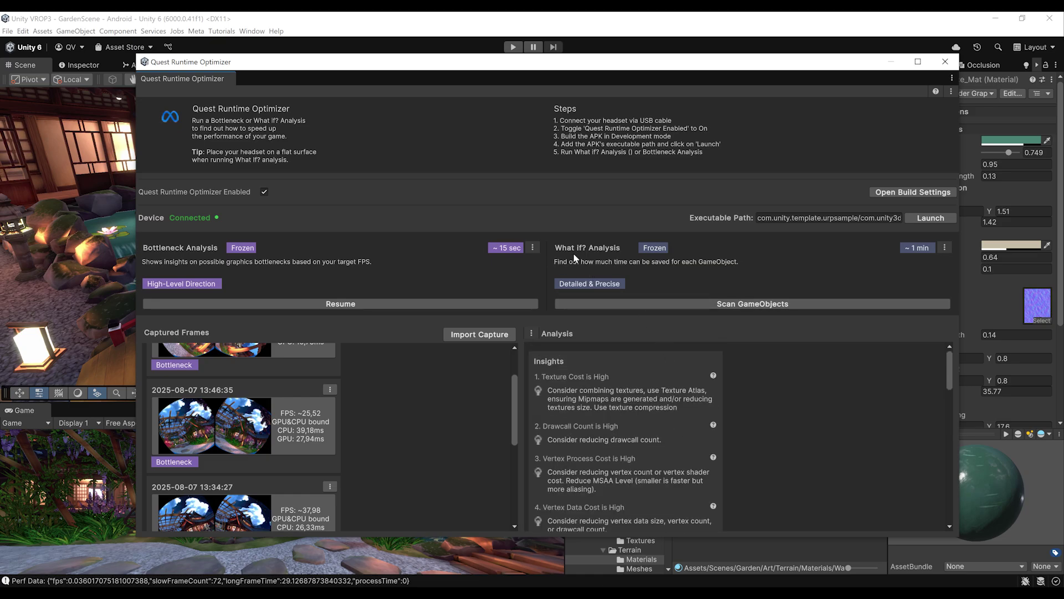
# Run Scan GameObjects under What If? Analysis to estimate GPU time savings.
pyautogui.click(758, 305)
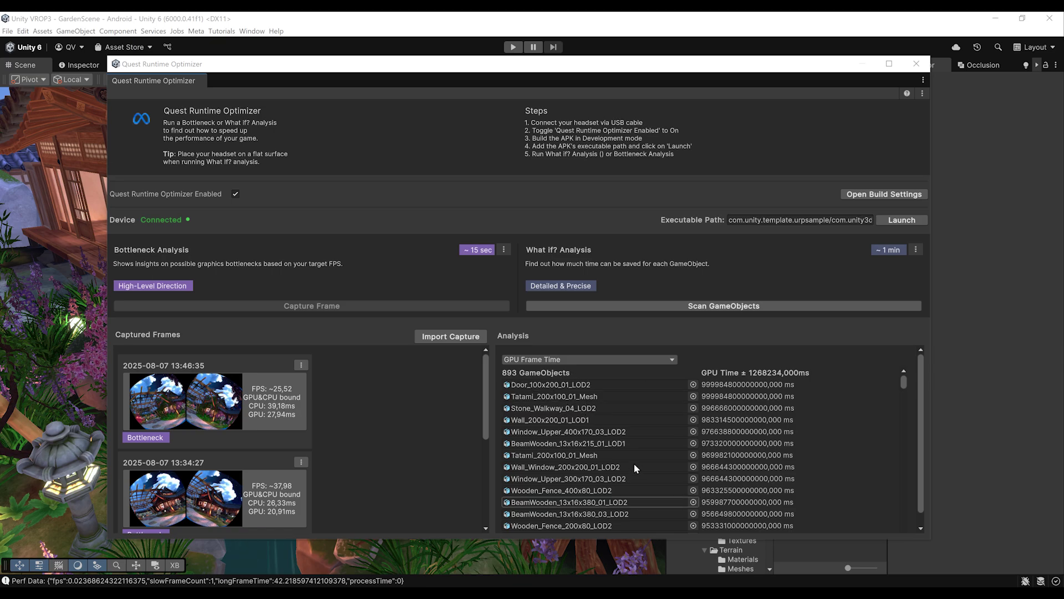
pyautogui.scroll(-5, 644, 438)
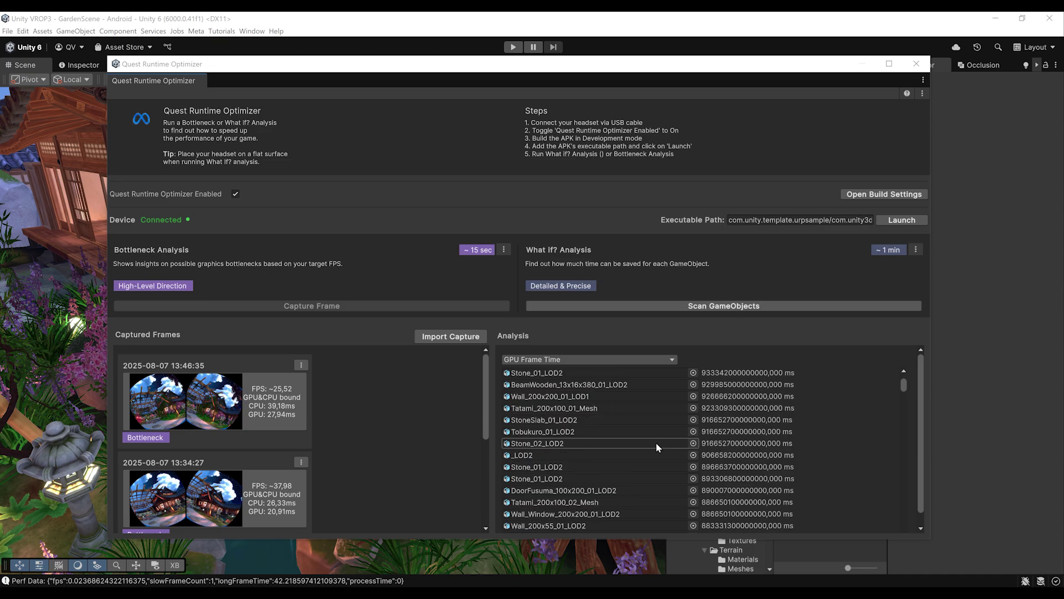
pyautogui.scroll(-4, 657, 442)
pyautogui.scroll(9, 635, 459)
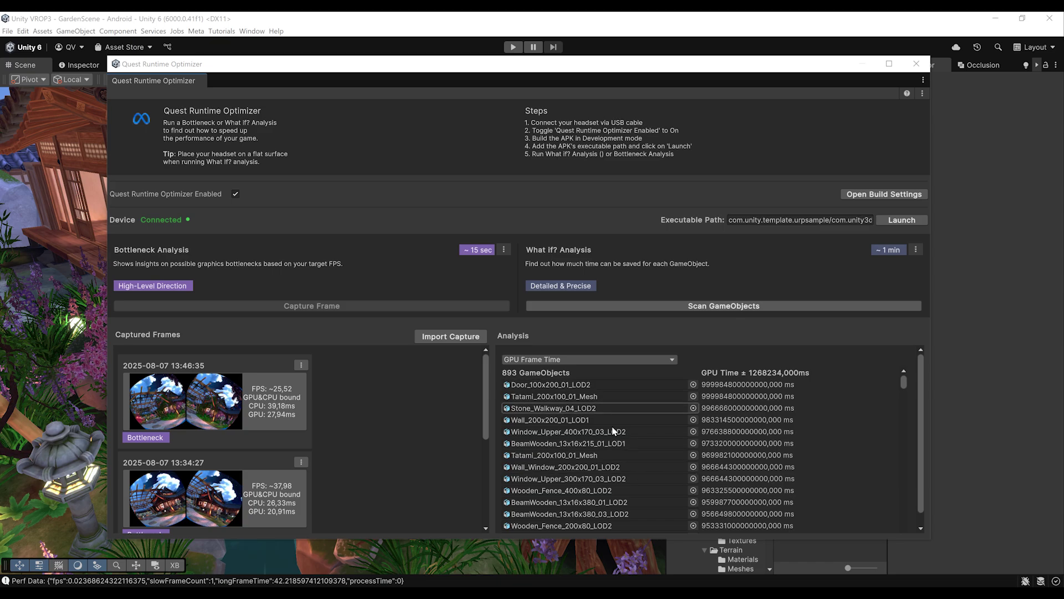
# Browse GPU Frame Time results for 893 GameObjects, headed by Door_100x200_01_LOD2.
pyautogui.scroll(-1, 625, 401)
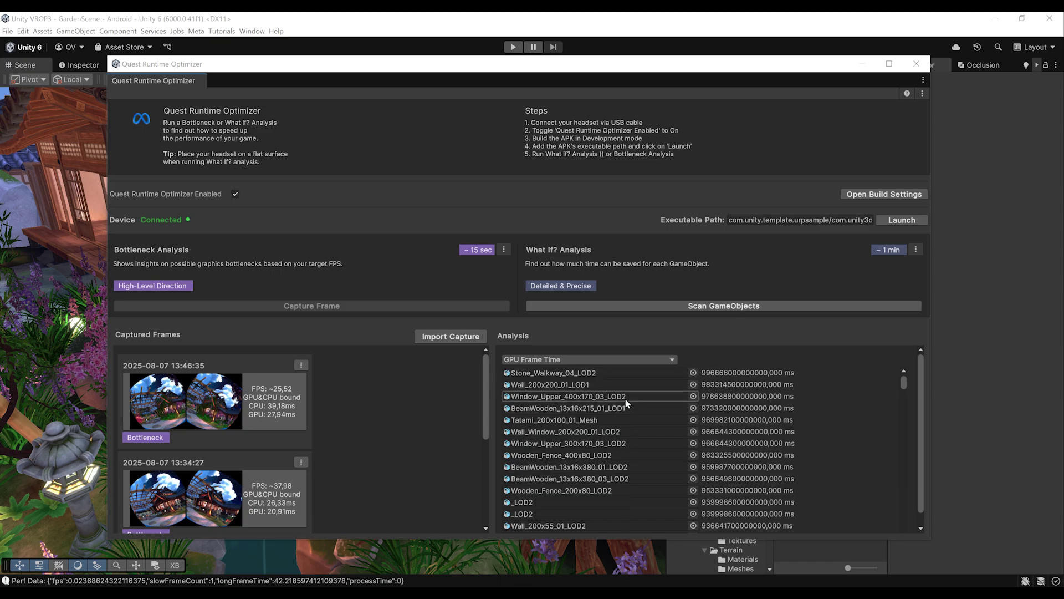
pyautogui.scroll(-1, 627, 403)
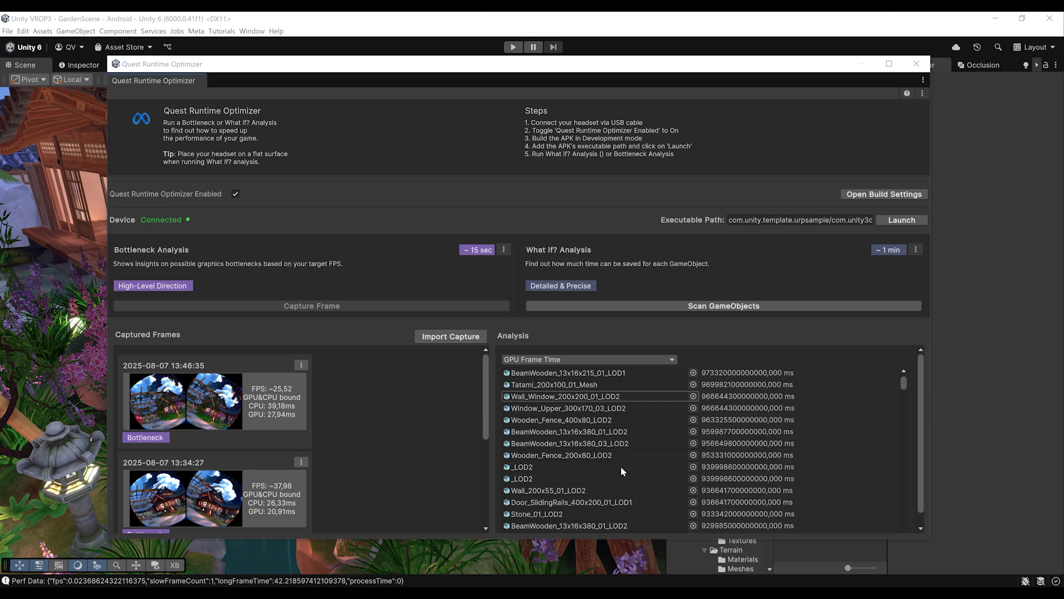
pyautogui.scroll(2, 620, 466)
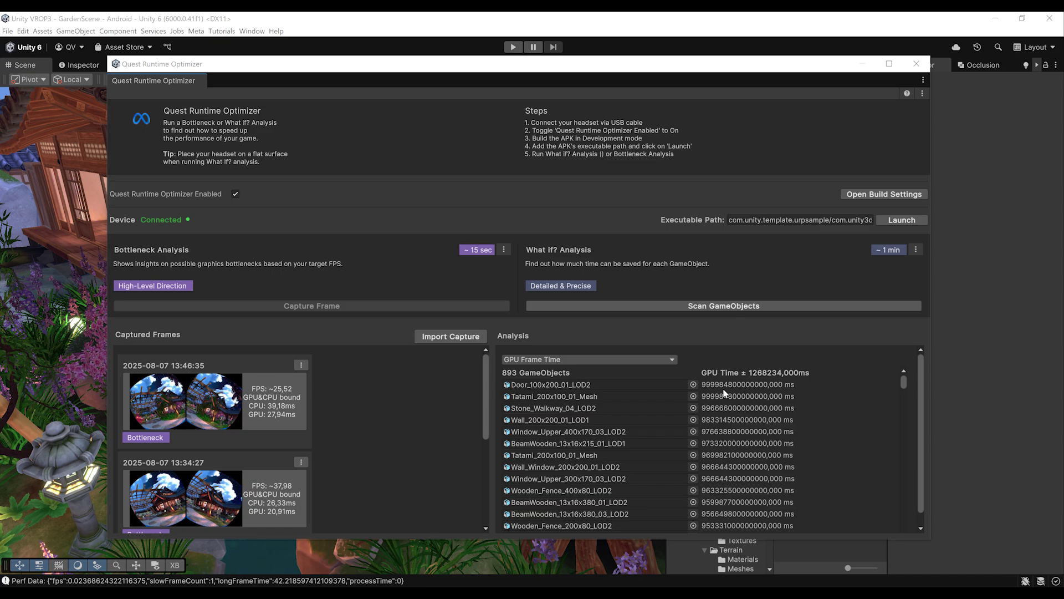
pyautogui.scroll(-2, 723, 394)
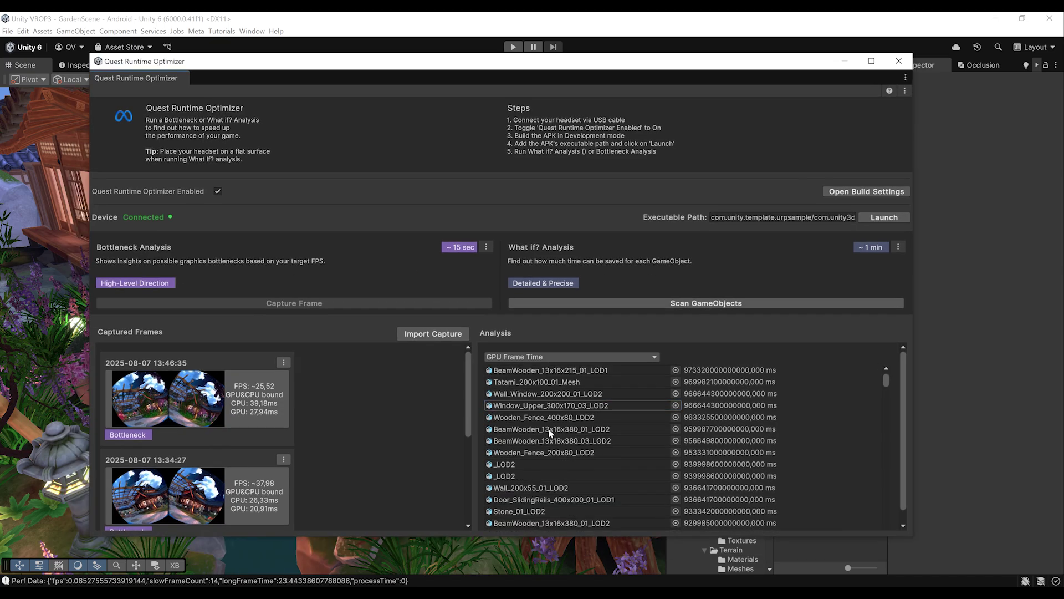
pyautogui.scroll(-6, 559, 444)
pyautogui.scroll(2, 559, 443)
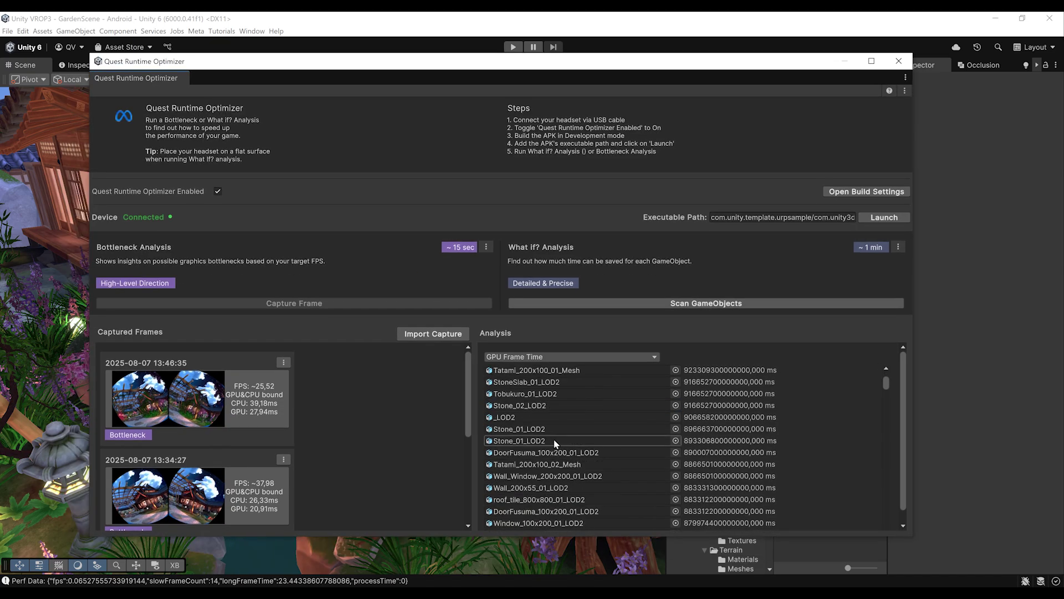
pyautogui.scroll(5, 555, 444)
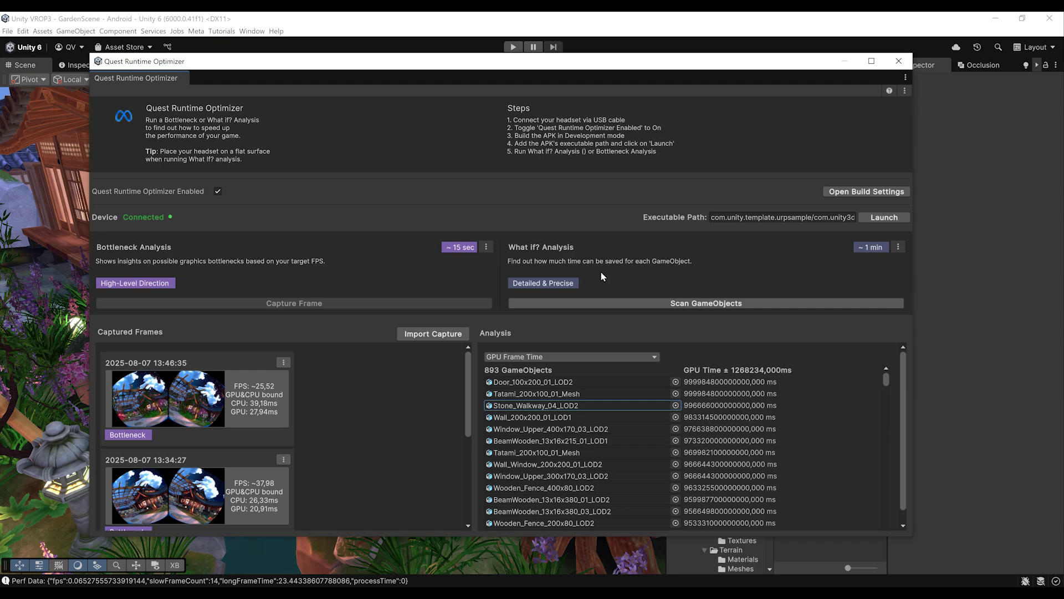
pyautogui.moveTo(470, 63); pyautogui.dragTo(497, 56)
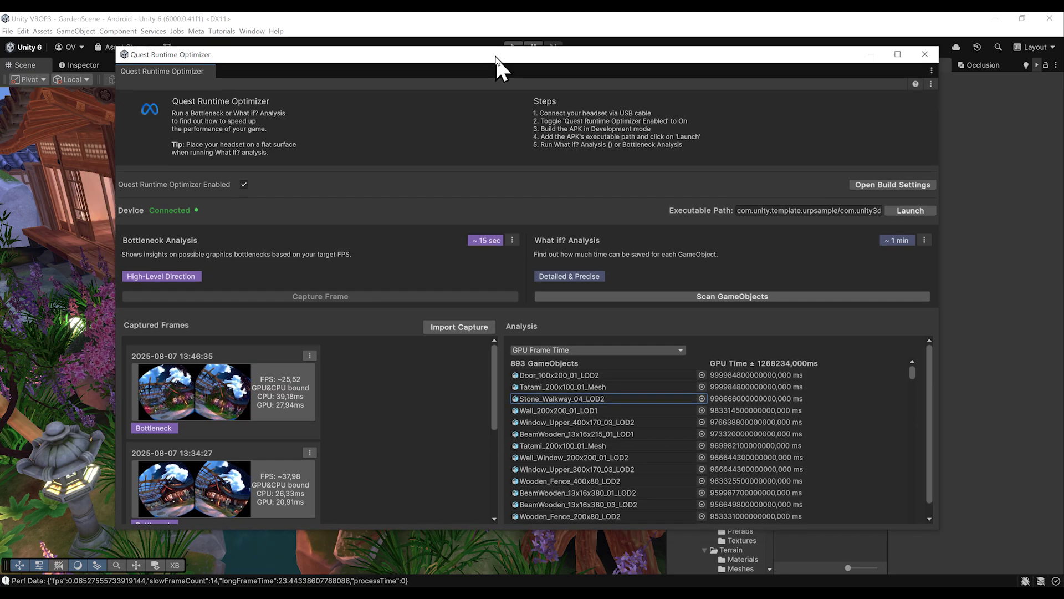